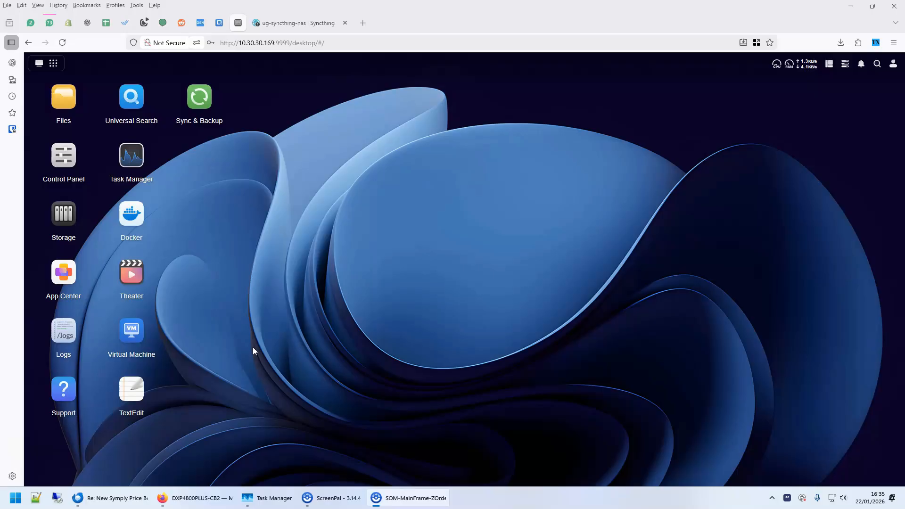
Start a new Docker project named syncthing and paste the Syncthing compose configuration into it
click(126, 226)
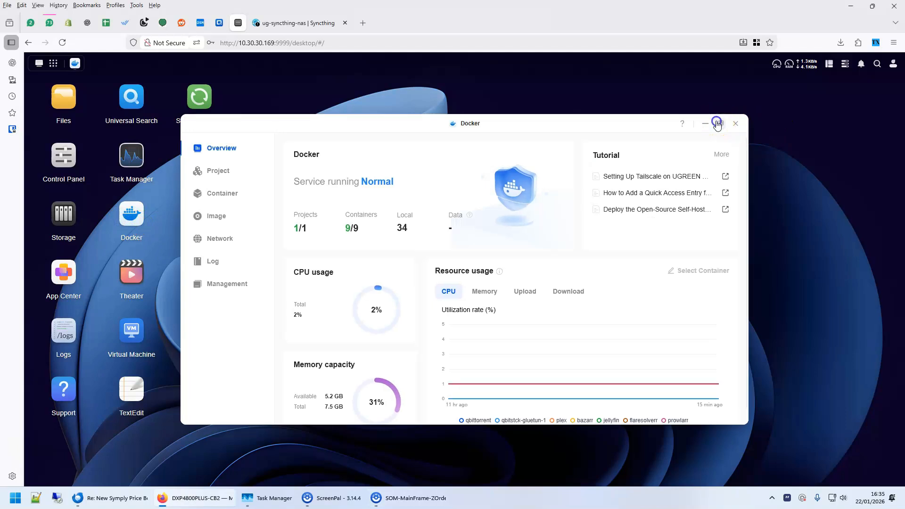
click(718, 123)
click(57, 131)
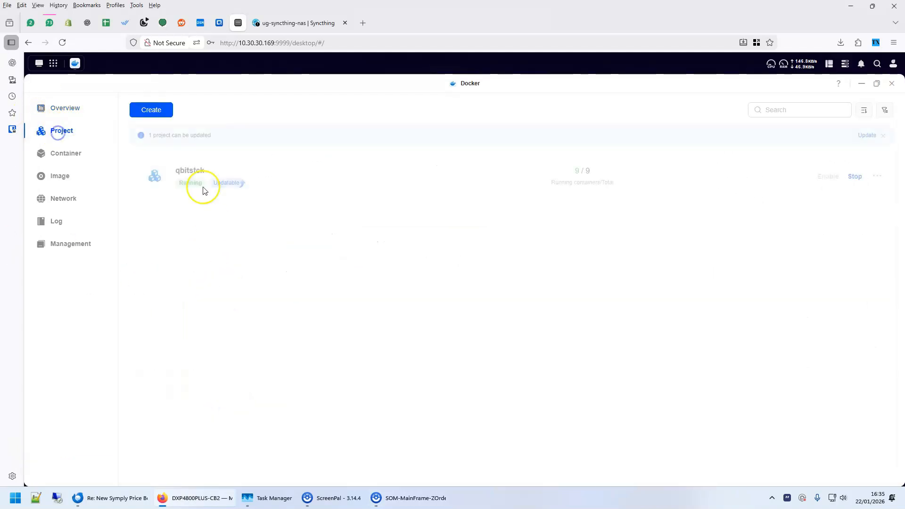
click(152, 116)
click(186, 150)
text(syncth)
click(275, 275)
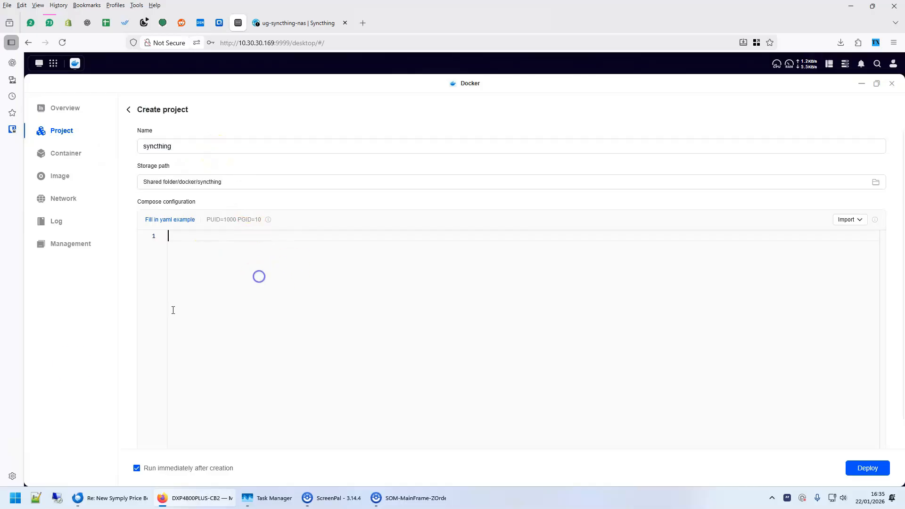
text(services:   syncthing:     image: lscr.io/linuxserver/syncthing:latest     container_name: syncthing     hostname: ug-syncthing-nas     environment:       - PUID=1000       - PGID=10       - TZ=Asia/Dubai     volumes:       - ./syncthing:/config       - /volume1/sync/data:/data   # change this to a folder where you want to keep your data. If you dont change, a foler is created for you in project directory     ports:       - "8384:8384"    # Web UI       - "22000:22000" # Sync port     restart: unless-stopped)
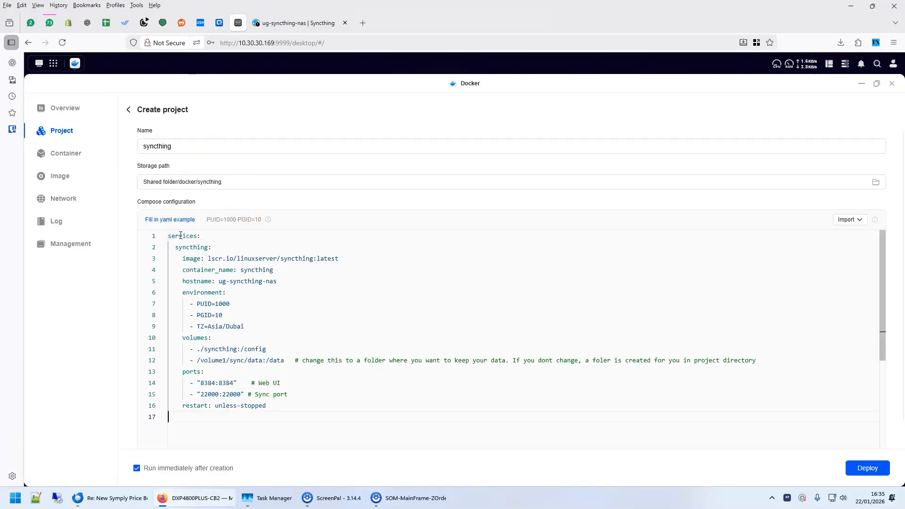
Review the compose file's service name, image, hostname, and user and group IDs against the suggested PUID and PGID
double_click(194, 237)
double_click(182, 248)
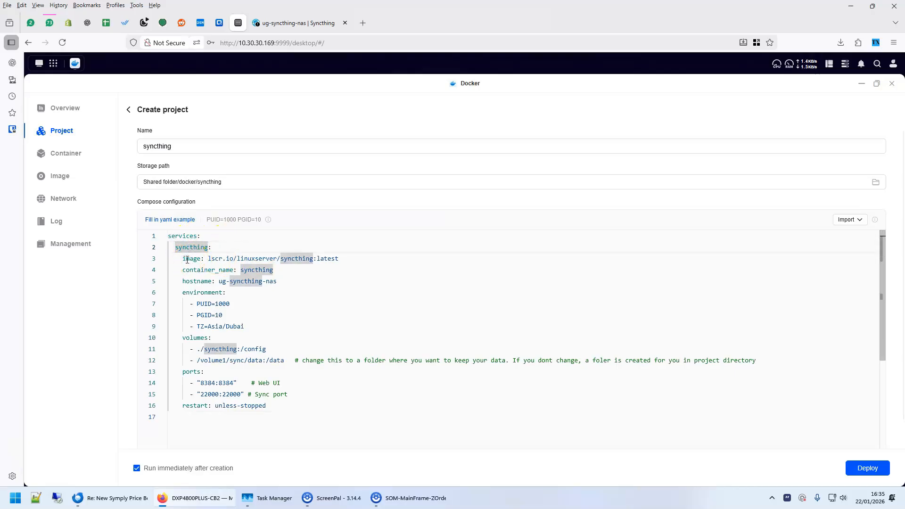
mouse_move(208, 260)
mouse_down()
mouse_move(346, 258)
mouse_move(208, 258)
mouse_up()
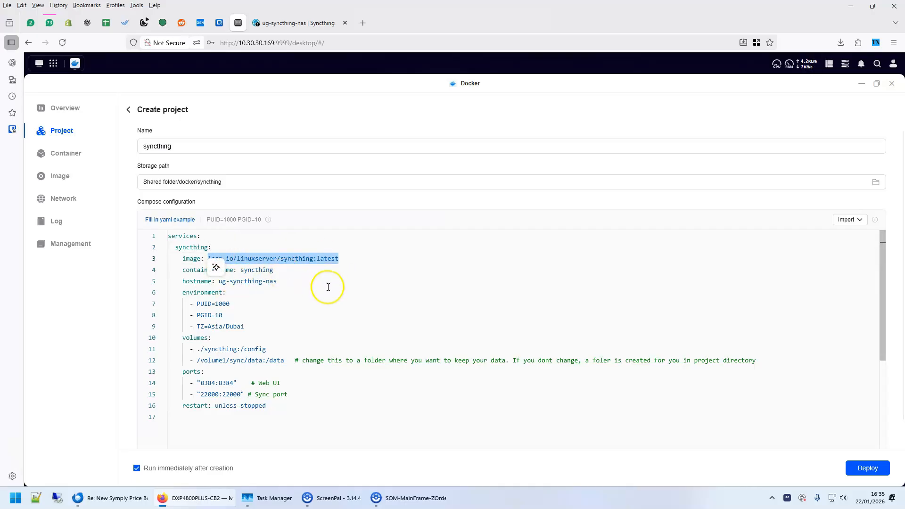
click(301, 279)
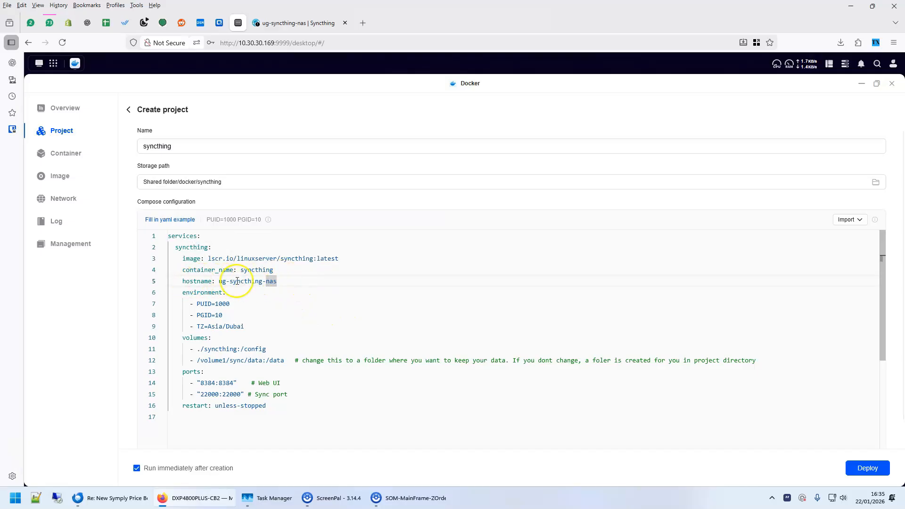
click(201, 305)
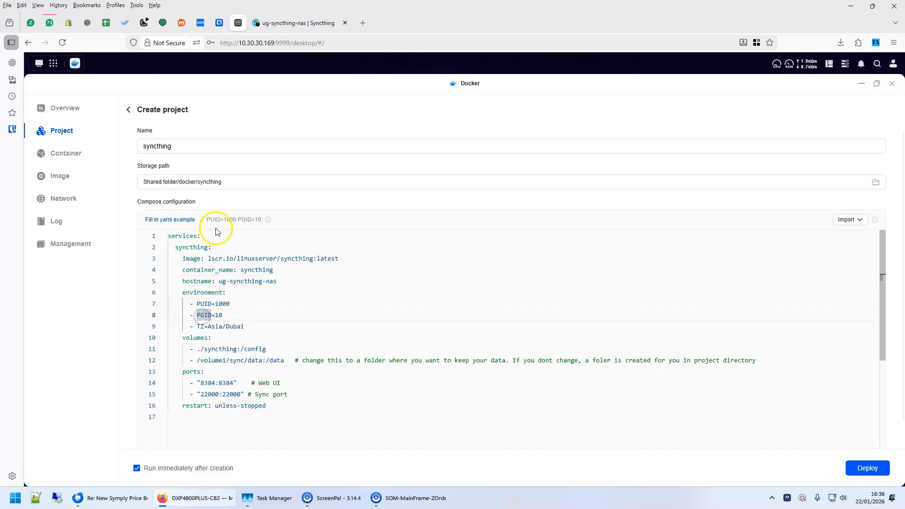
click(258, 220)
drag(259, 219, 207, 220)
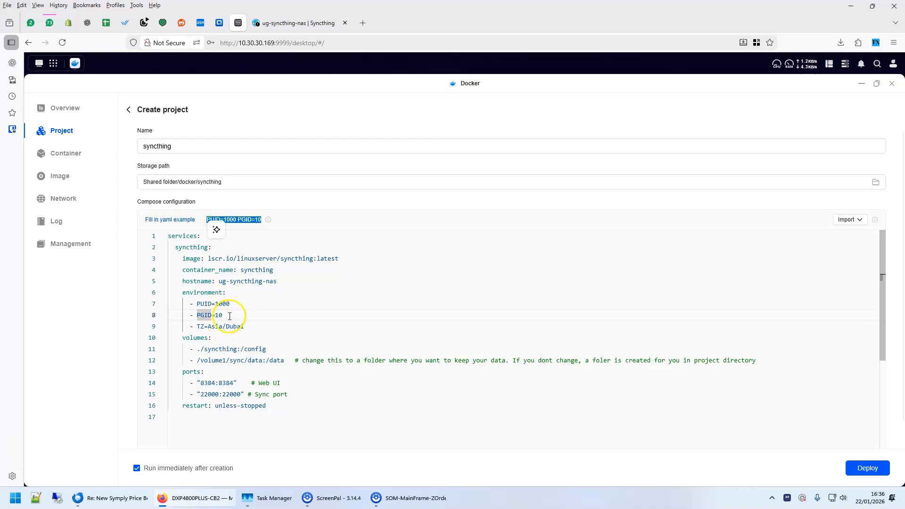
Review the compose file's time zone and the host paths for the config and data volumes
drag(197, 326, 245, 326)
click(203, 349)
drag(198, 349, 237, 350)
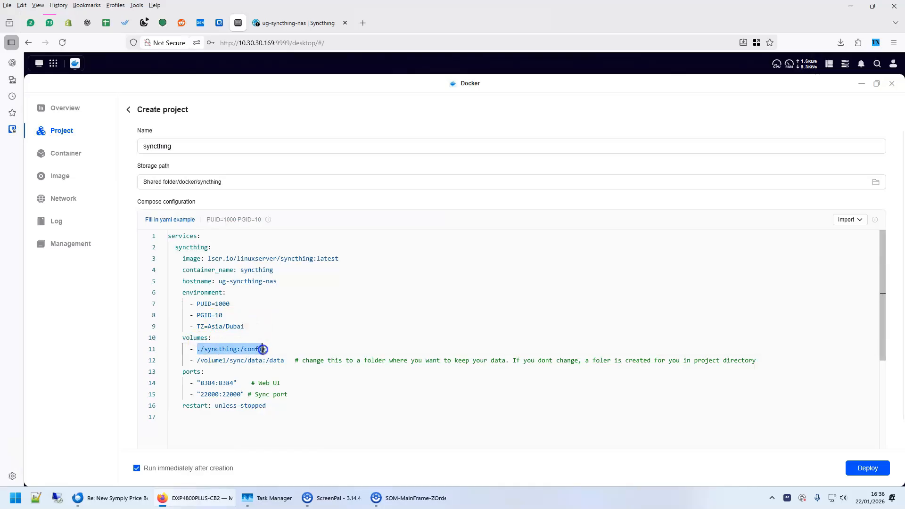
click(273, 327)
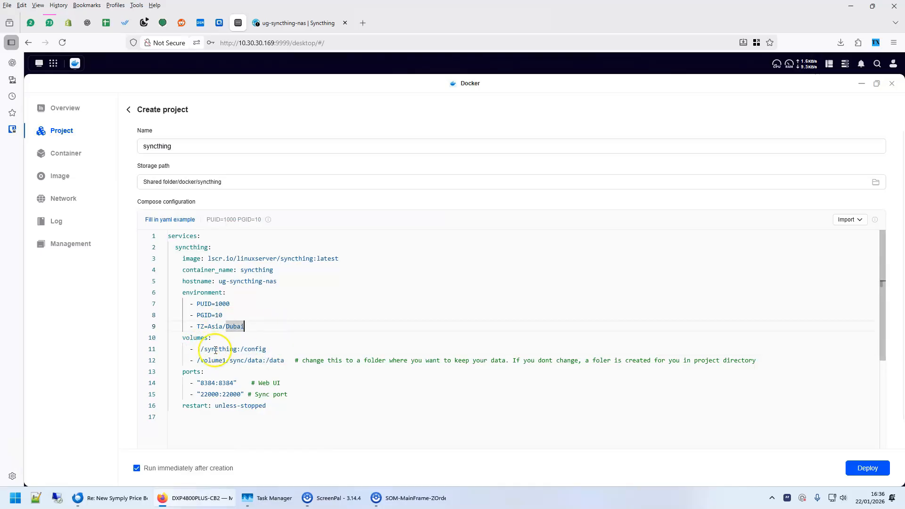
drag(268, 349, 195, 349)
click(264, 360)
click(199, 360)
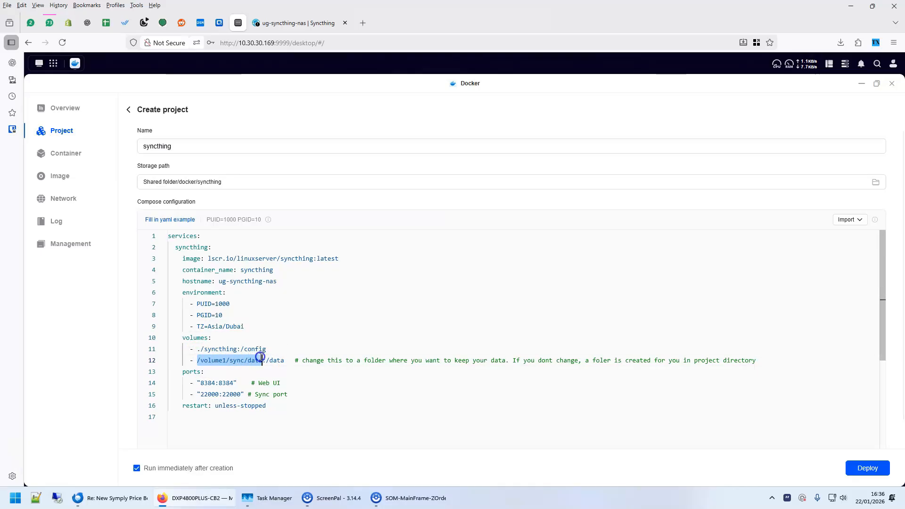
Examine the properties of the data folder inside the sync shared folder to find its full path
click(54, 63)
click(206, 148)
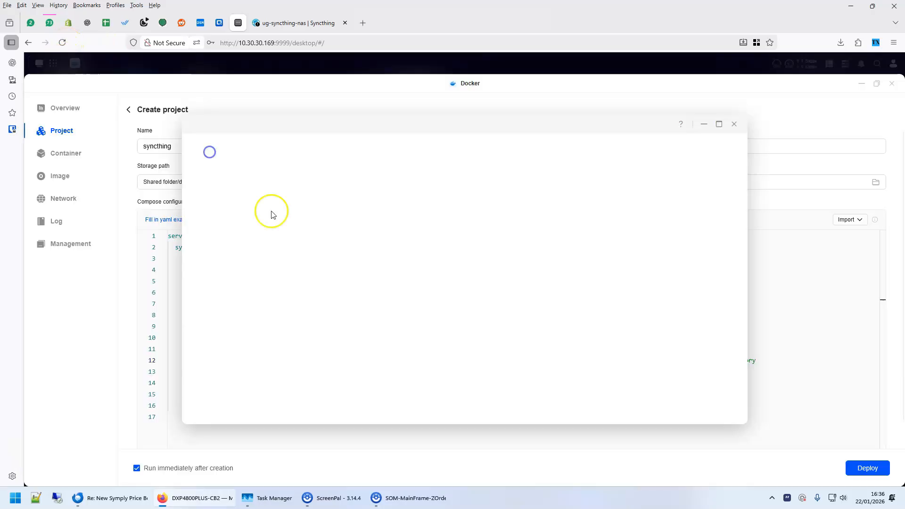
click(214, 158)
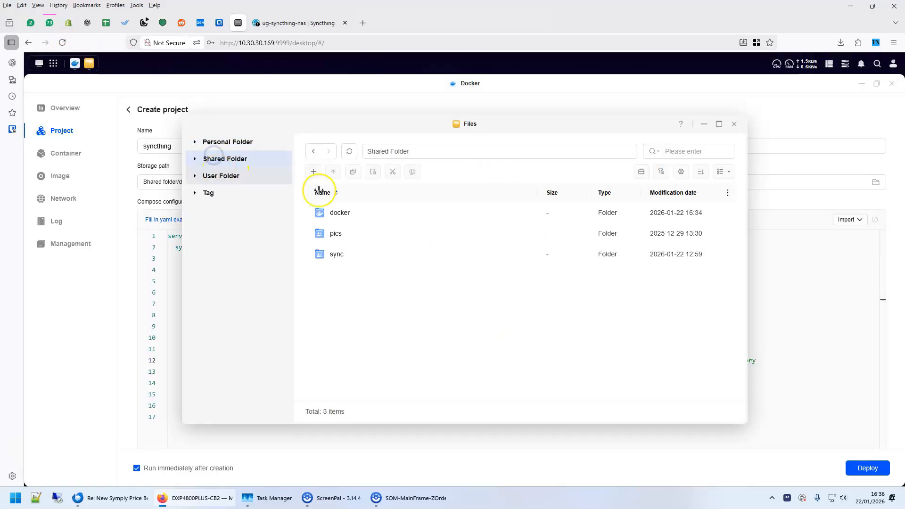
click(335, 254)
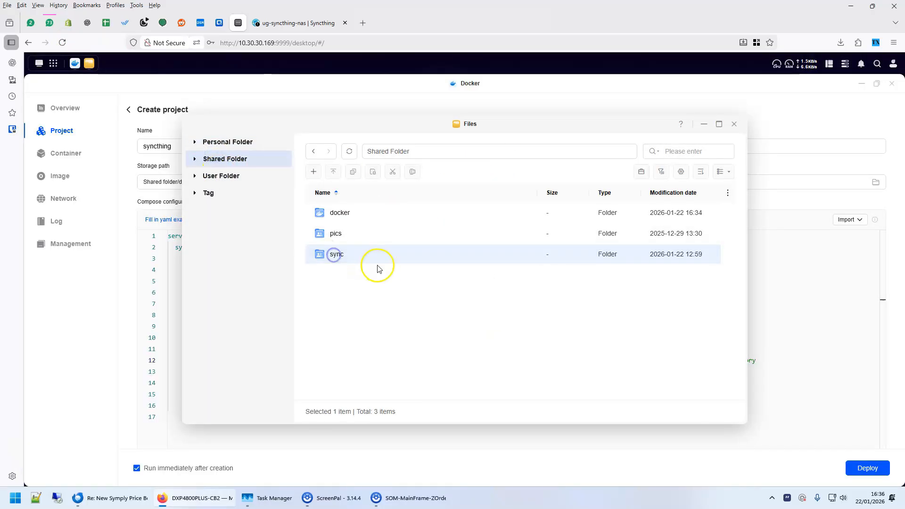
double_click(324, 261)
click(327, 240)
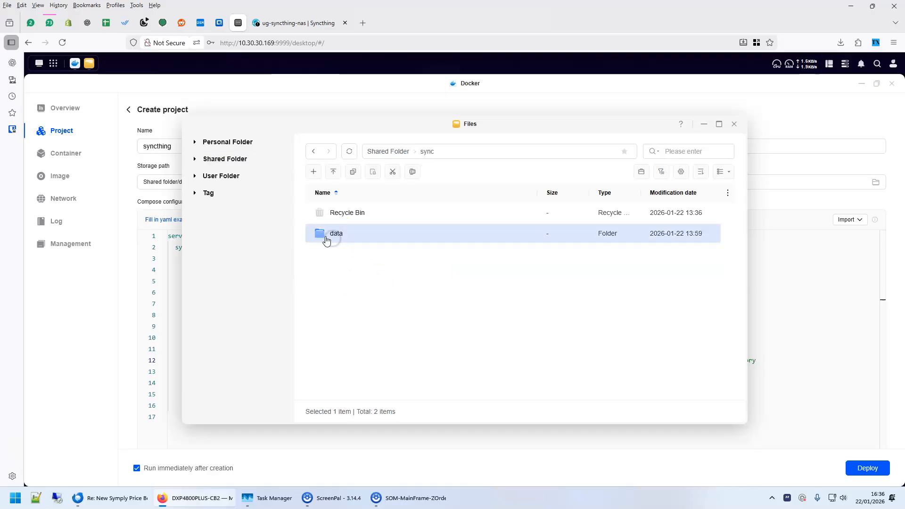
right_click(332, 240)
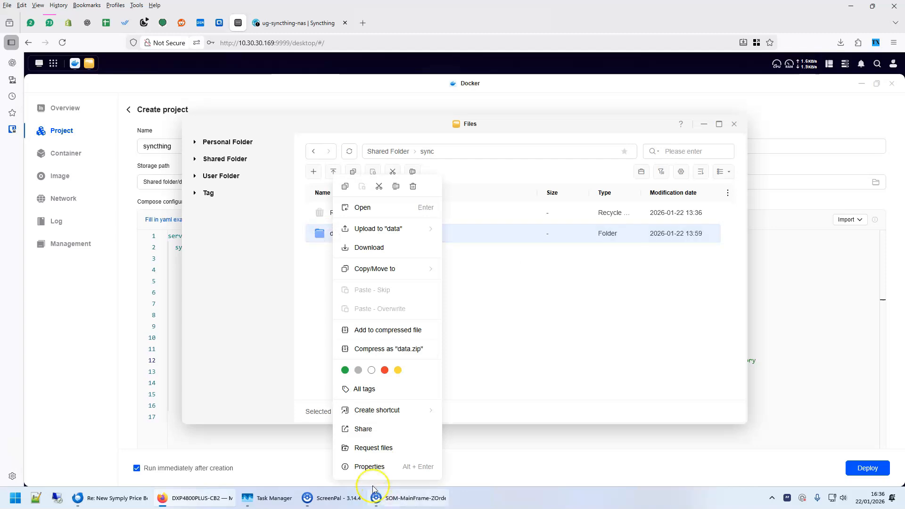
click(370, 465)
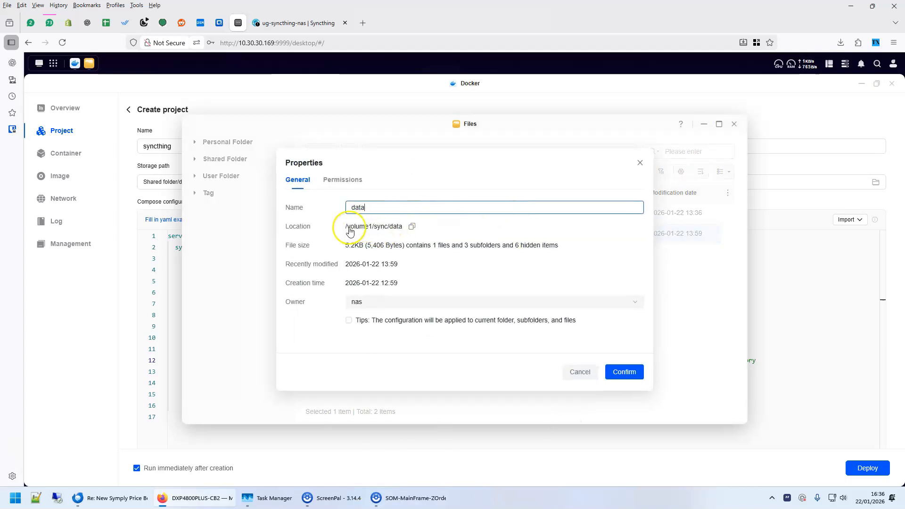
click(795, 295)
Check the data volume mapping, the Web UI and sync port mappings, and the restart policy in the compose file
click(215, 362)
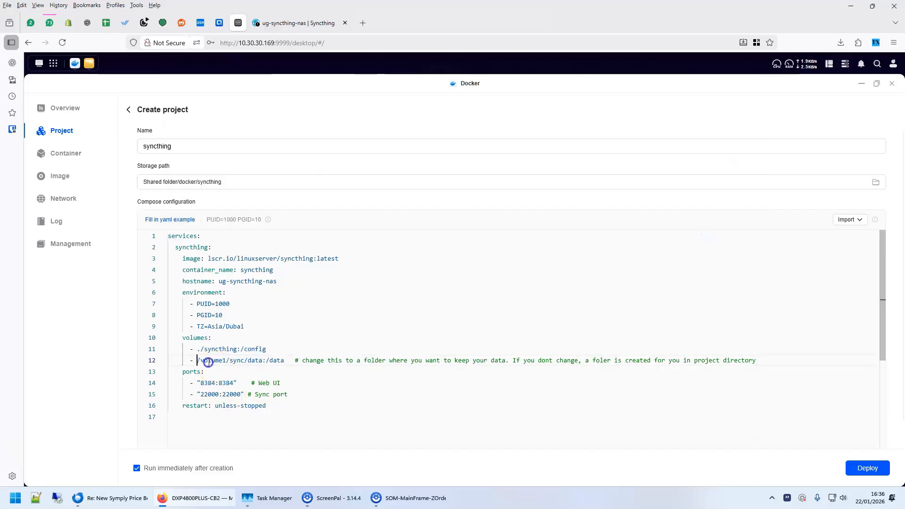
drag(208, 362, 255, 361)
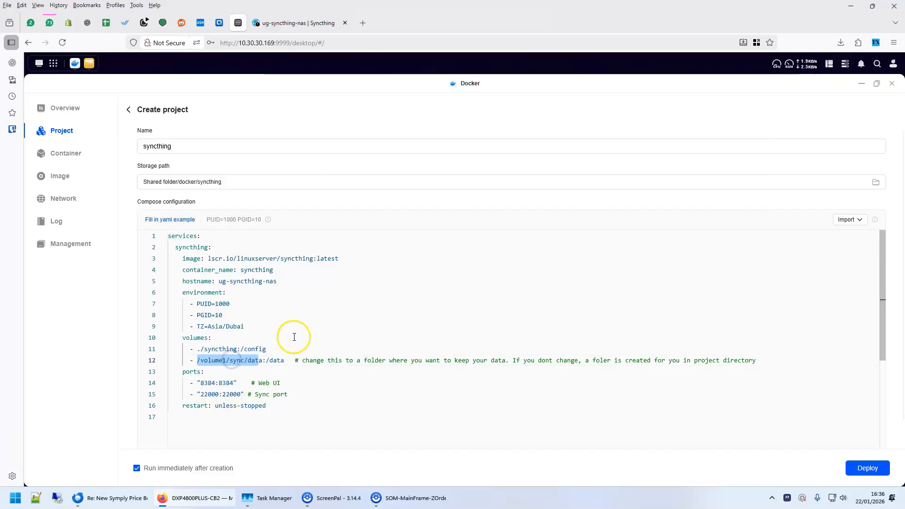
double_click(273, 362)
mouse_move(271, 361)
mouse_down()
mouse_move(281, 361)
mouse_move(273, 361)
mouse_up()
click(290, 352)
click(272, 361)
click(285, 351)
drag(198, 360, 263, 361)
click(305, 360)
click(208, 383)
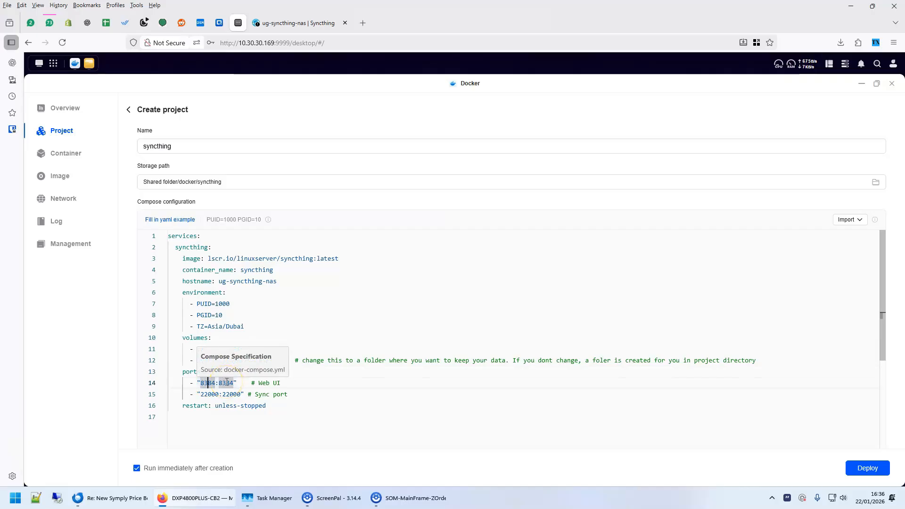
click(208, 394)
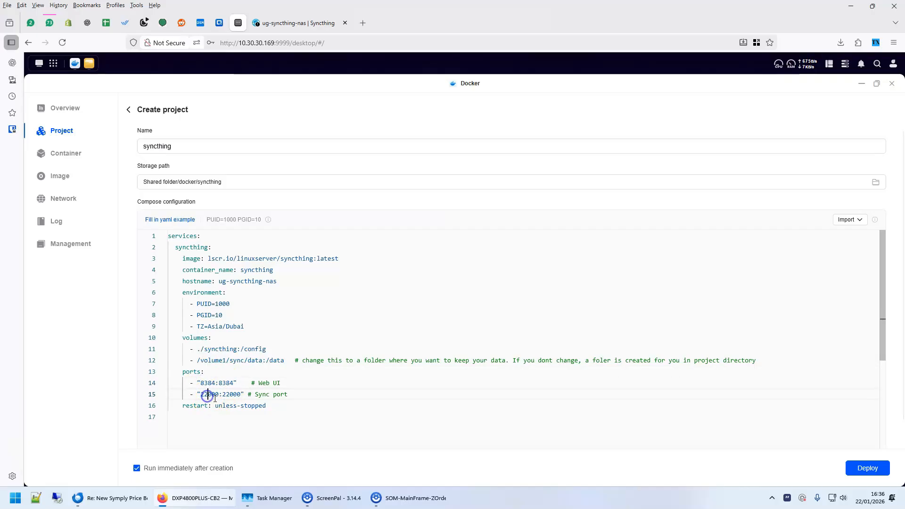
click(318, 404)
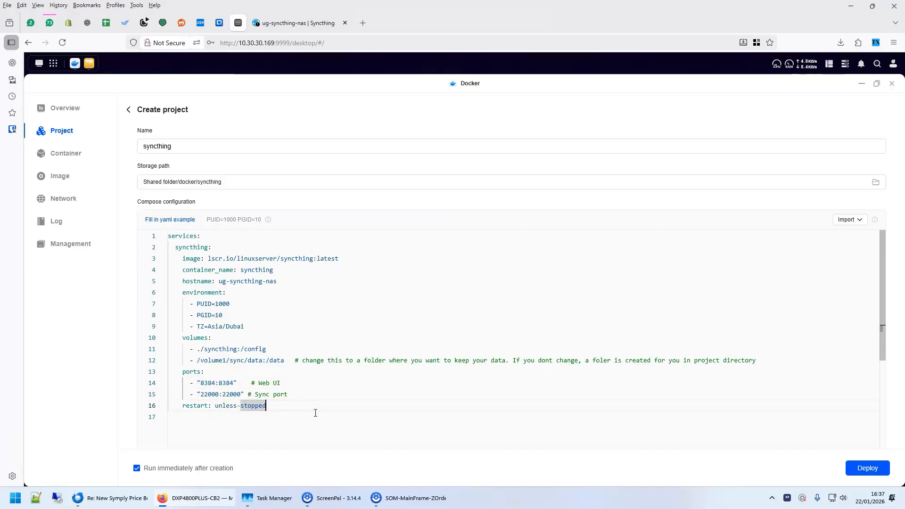
Deploy the syncthing project
click(866, 468)
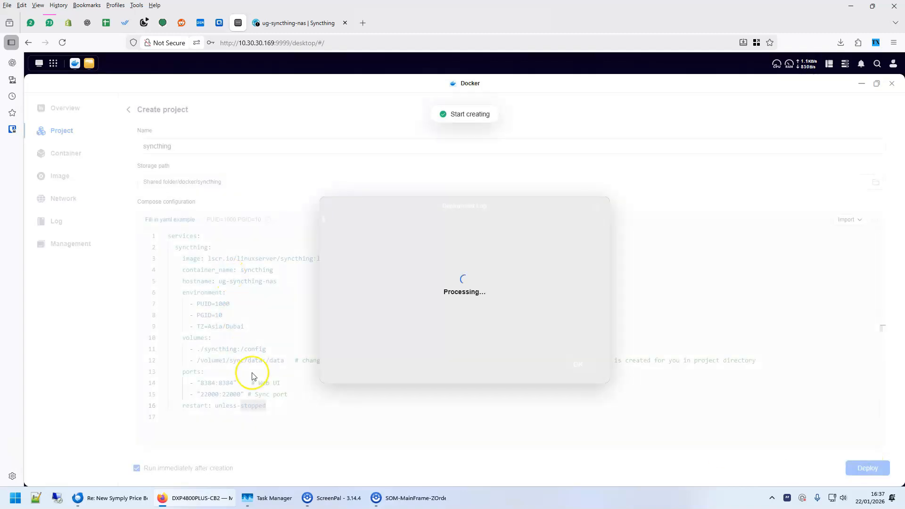
Apply the nas owner setting of the sync/data folder to its subfolders and files
click(88, 63)
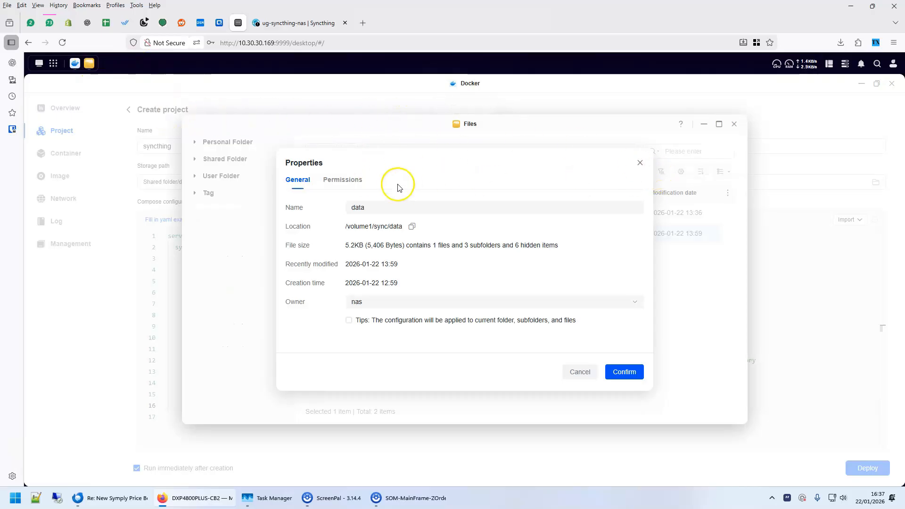
click(640, 162)
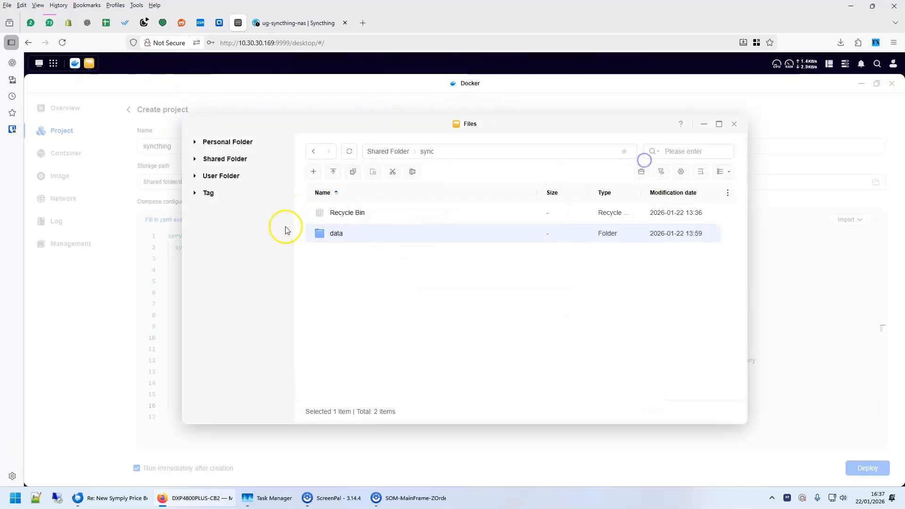
right_click(342, 235)
click(380, 466)
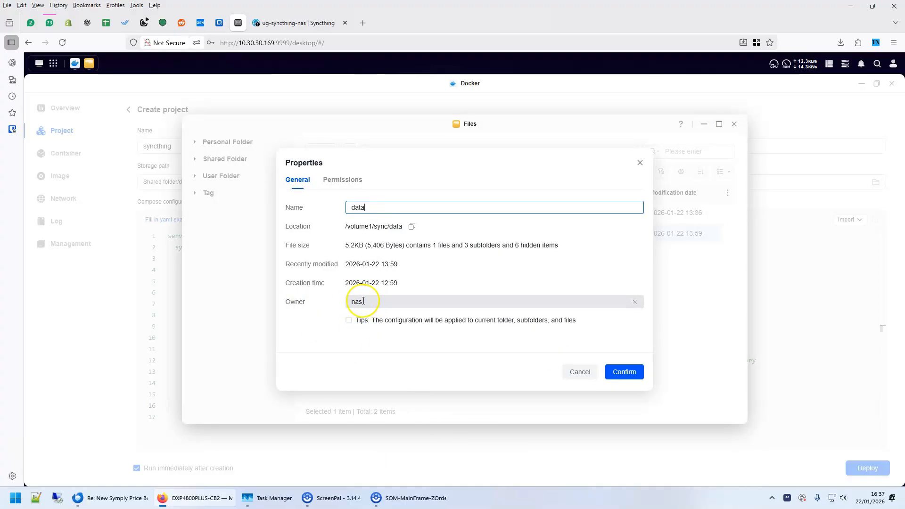
click(348, 320)
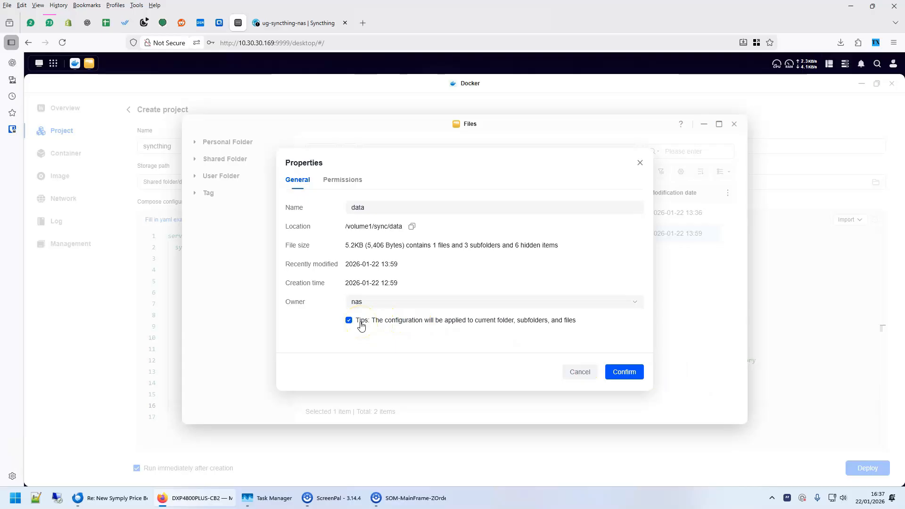
click(625, 371)
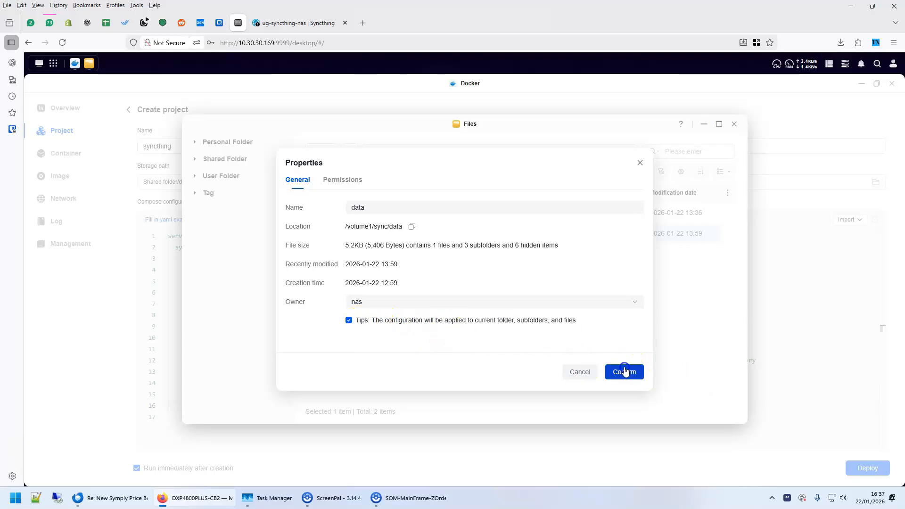
Apply Read & Write permission for the nas account to the sync/data folder and its contents
right_click(355, 239)
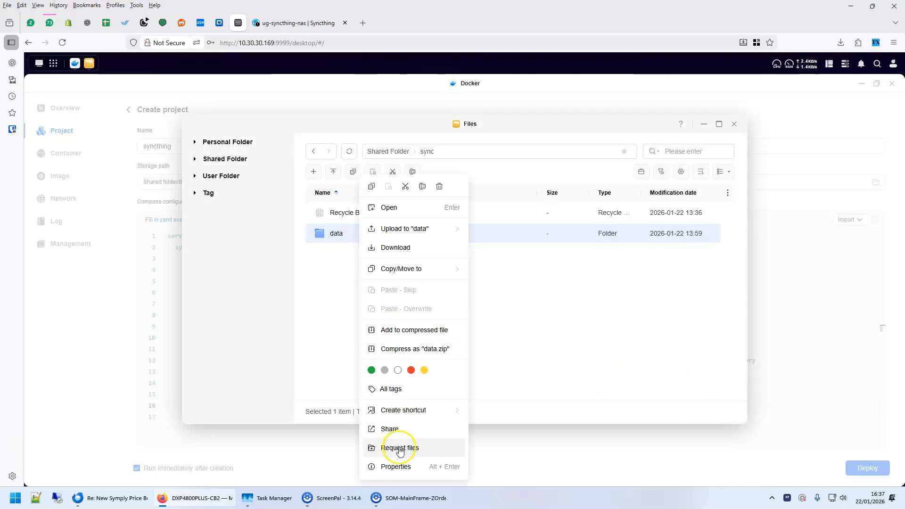
click(396, 466)
click(347, 181)
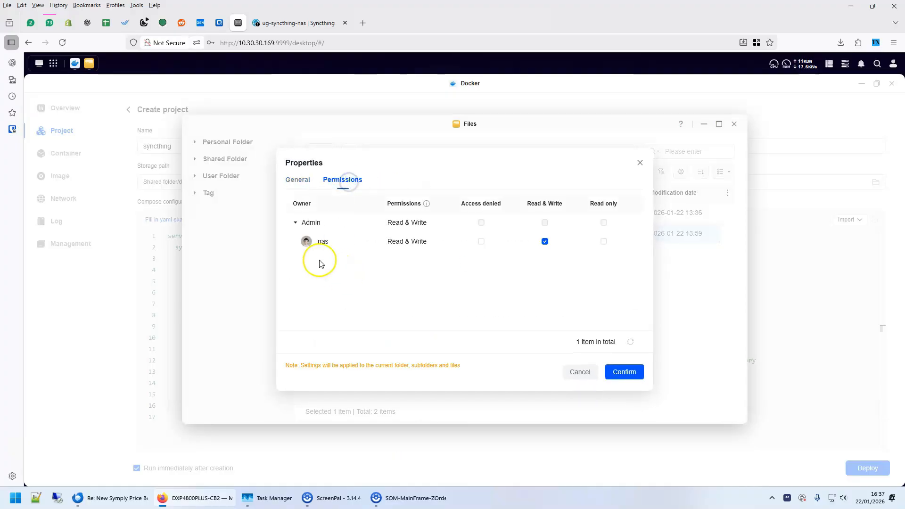
click(546, 243)
click(546, 242)
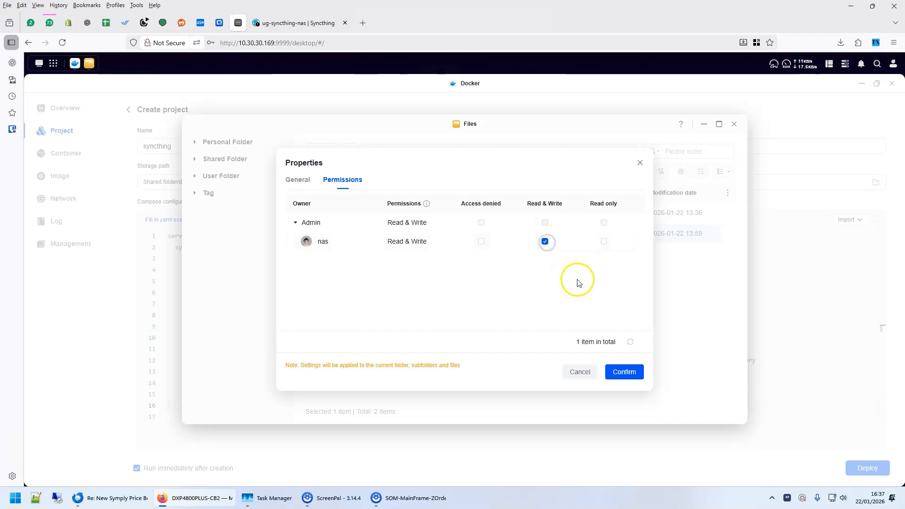
click(626, 373)
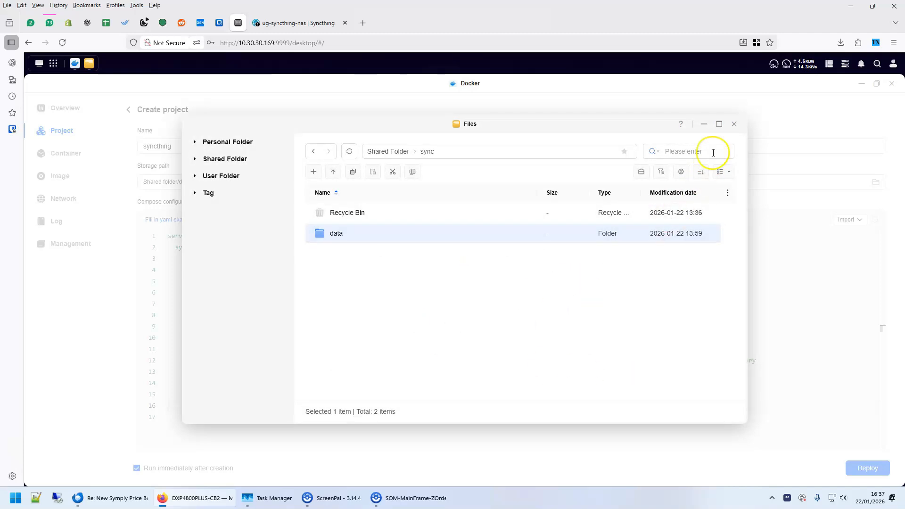
Close the file manager and dismiss the deployment log to return to the project list
click(734, 124)
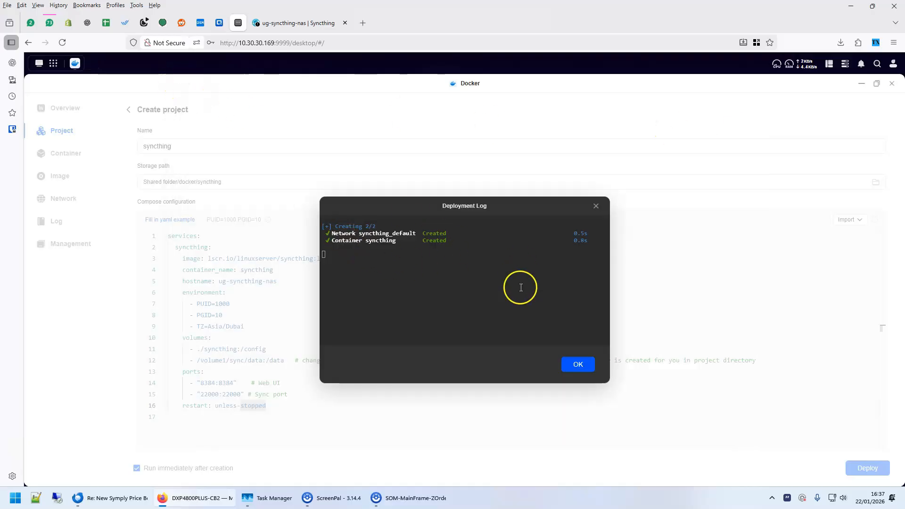
click(579, 364)
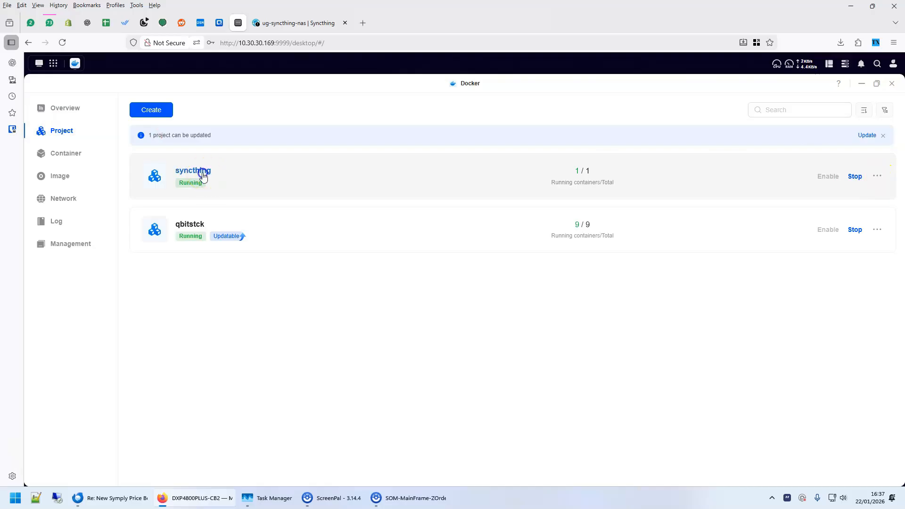
Open the syncthing container's web interface on port 8384 and decline anonymous usage reporting
click(202, 172)
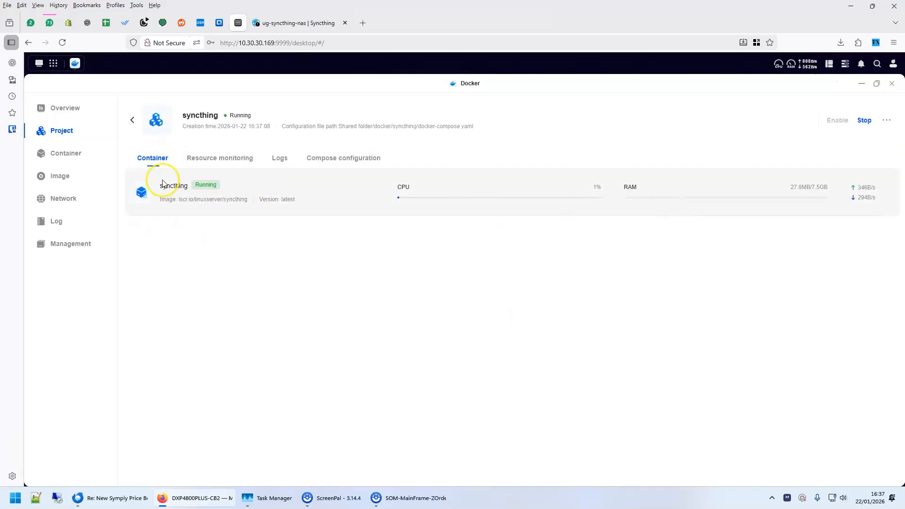
click(171, 185)
click(448, 172)
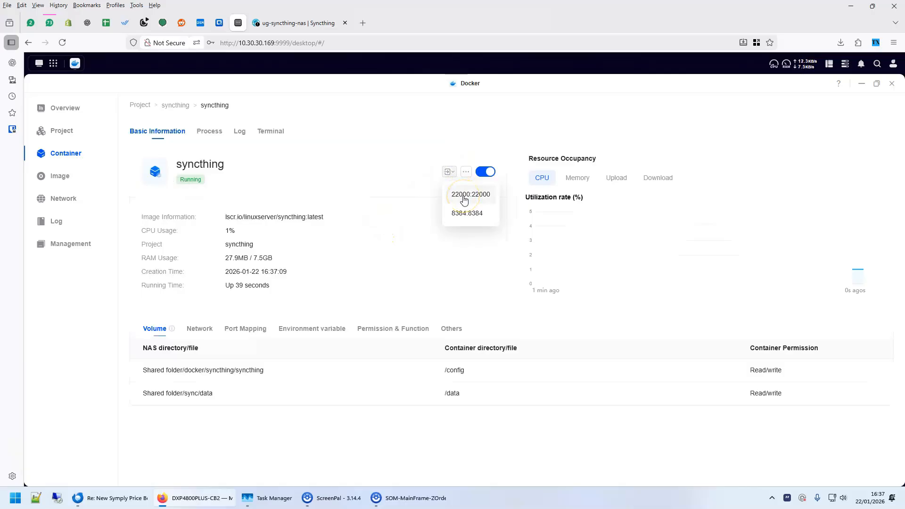
click(466, 214)
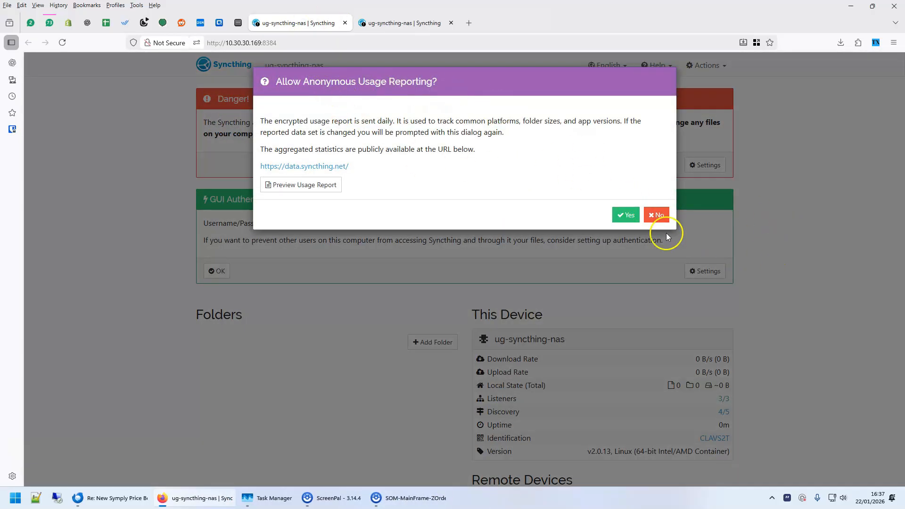
click(657, 216)
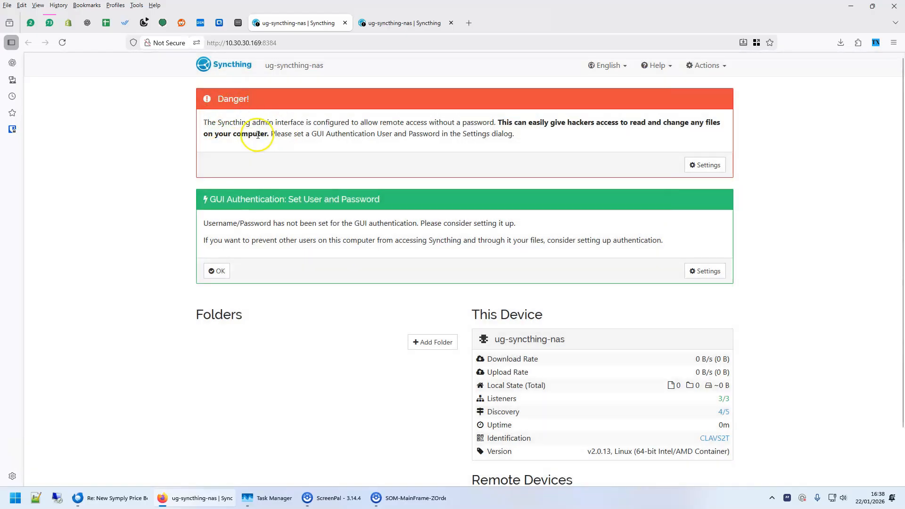
Set the GUI authentication user to admin, enter the GUI authentication password, and save the settings
click(705, 273)
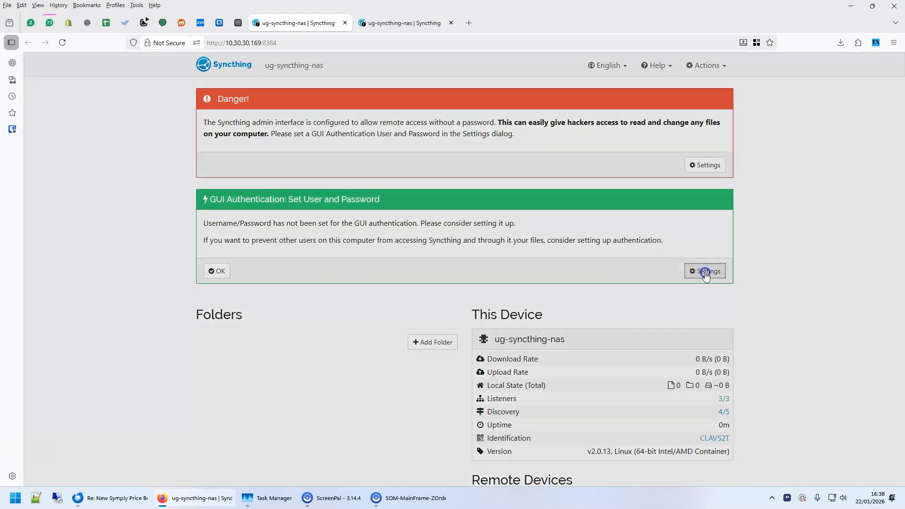
click(329, 115)
click(302, 203)
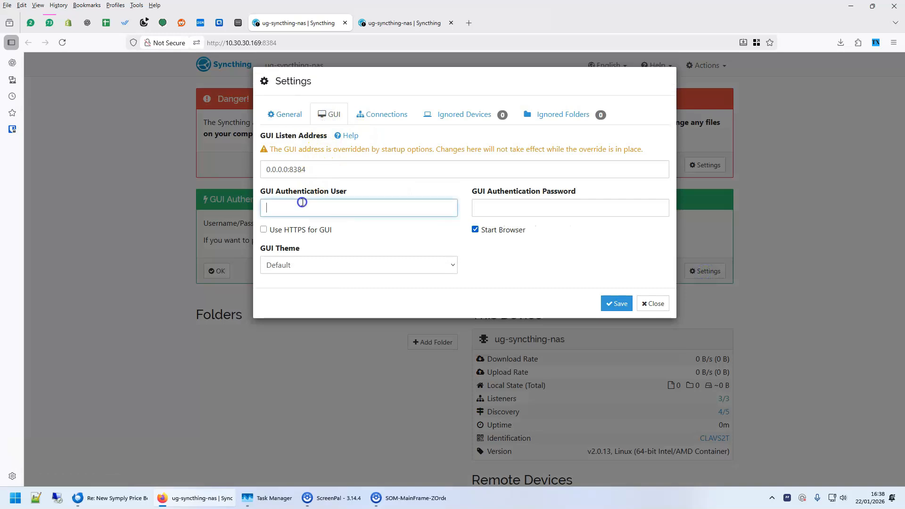
text(admin)
key(Tab)
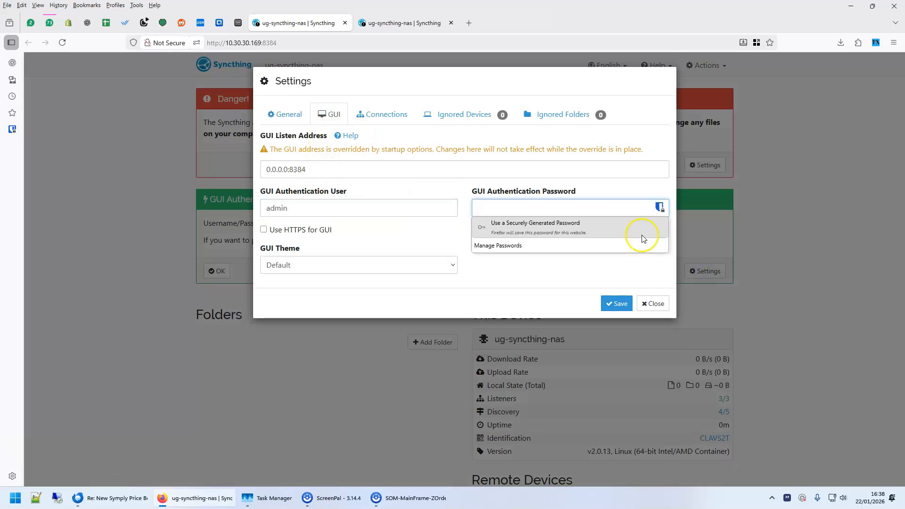
text(adm)
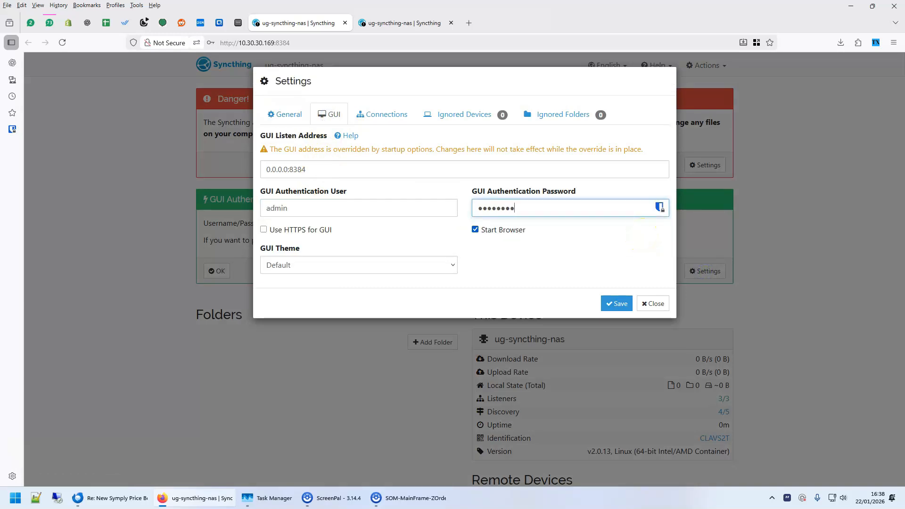
click(617, 303)
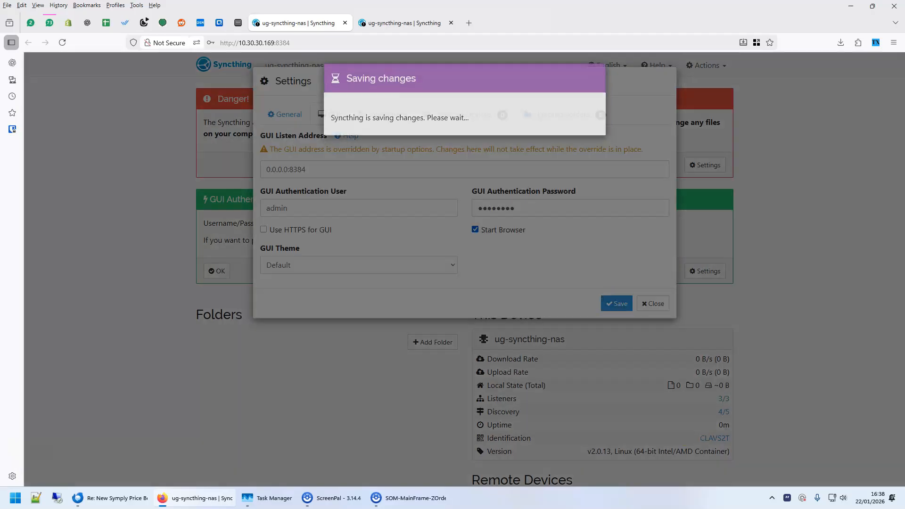
Log in to the NAS Syncthing interface as admin with the account password
text(admin)
key(Tab)
text(ad)
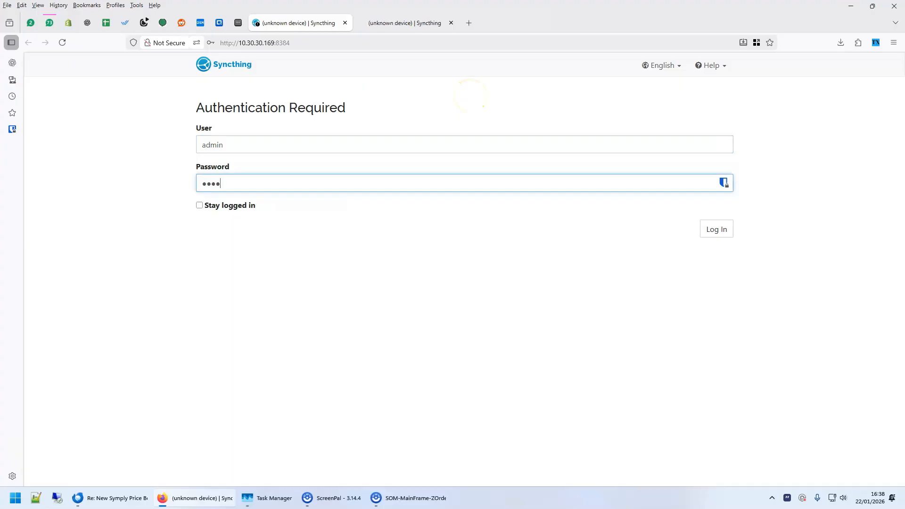
click(715, 227)
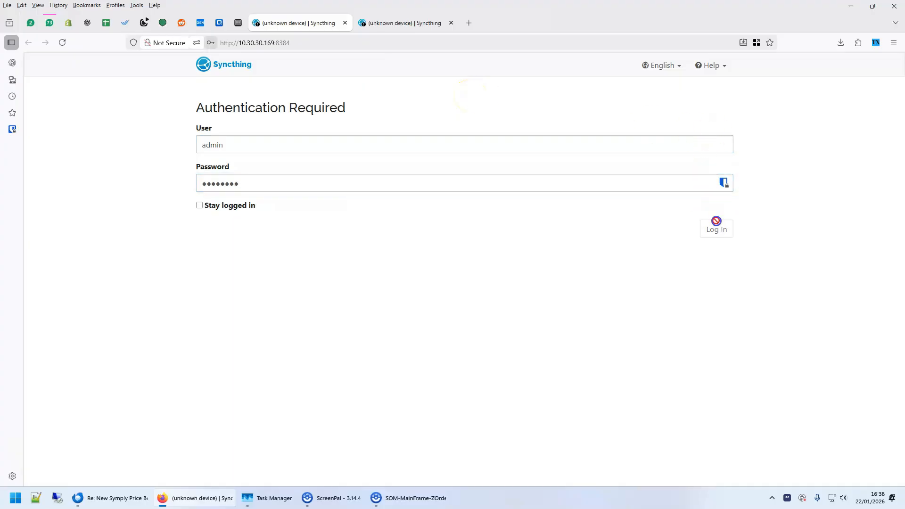
click(337, 140)
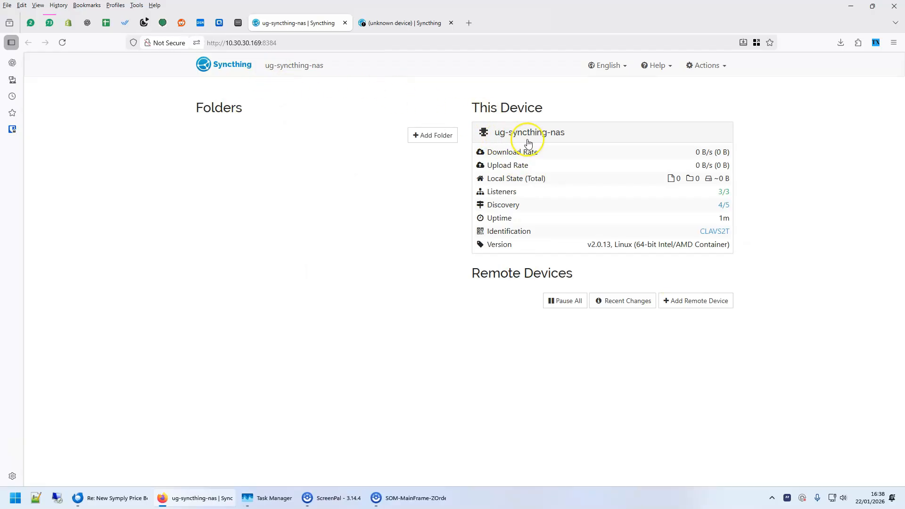
Examine the hostname line in the syncthing project's compose configuration and return to the NAS Syncthing page
click(236, 27)
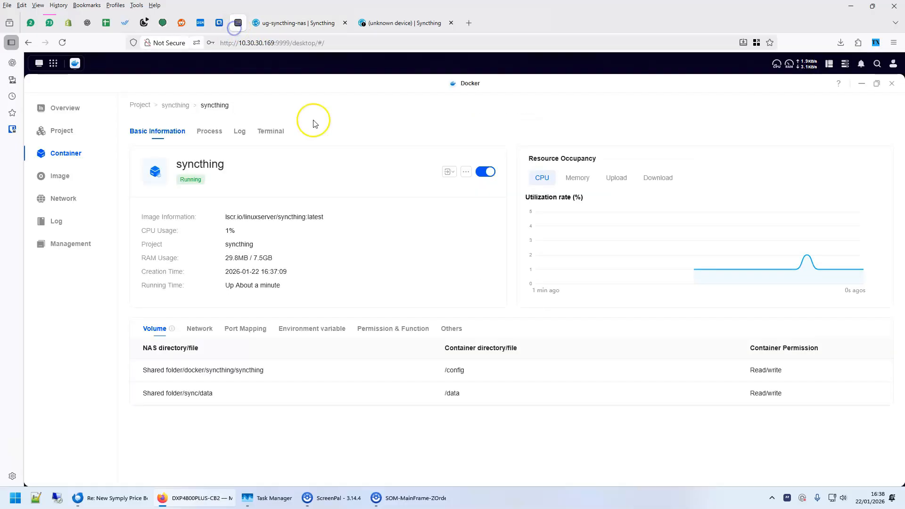
click(68, 135)
click(184, 171)
click(353, 158)
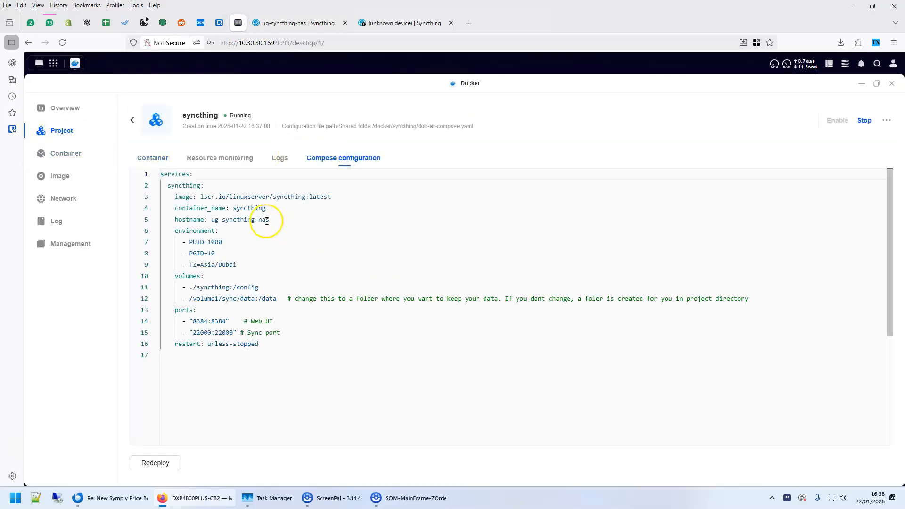
drag(270, 219, 200, 221)
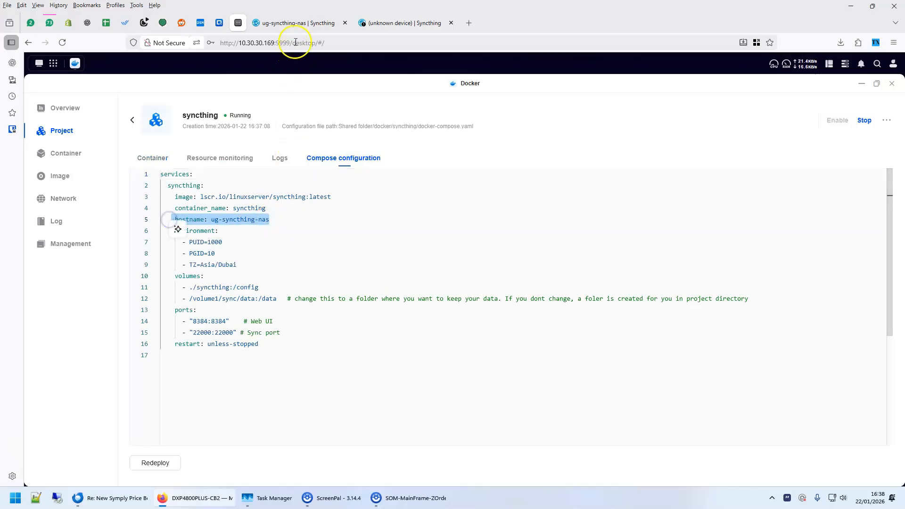
click(294, 23)
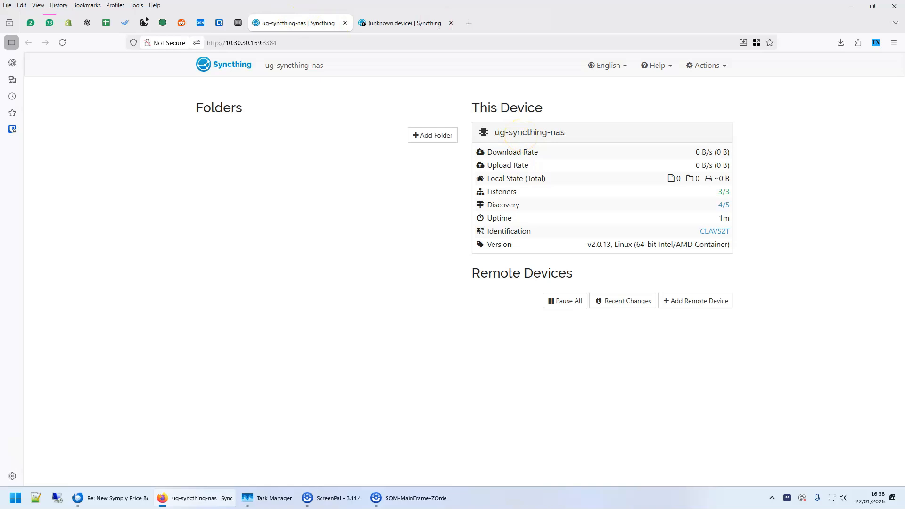
click(702, 5)
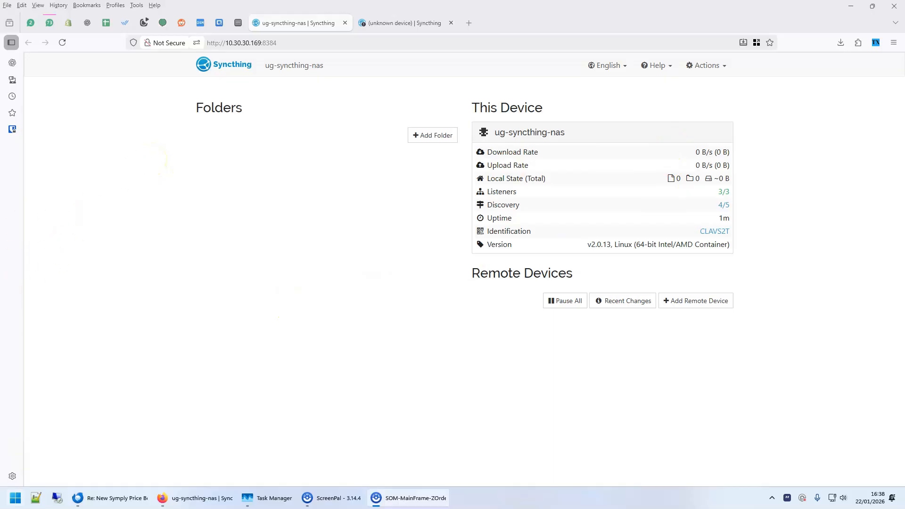
Launch the Syncthing Configuration Page on the Windows PC and close the duplicate NAS login page
key(super)
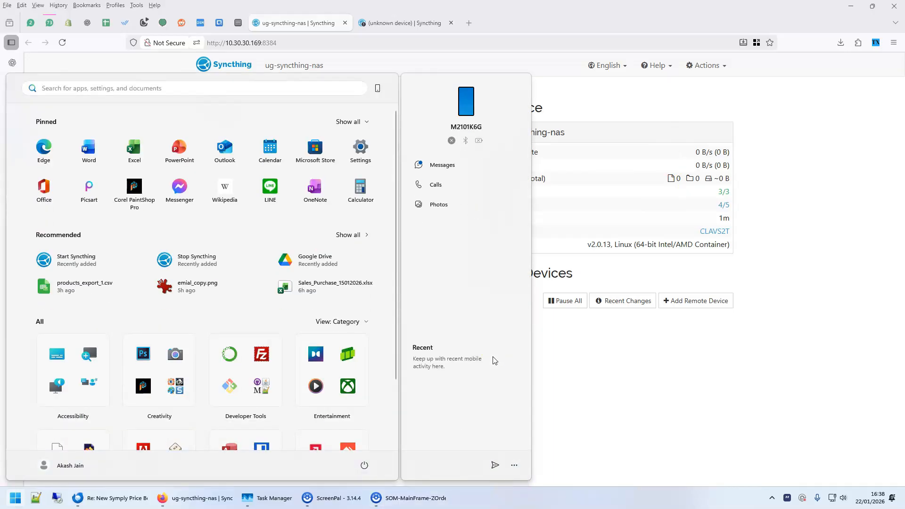
text(syn)
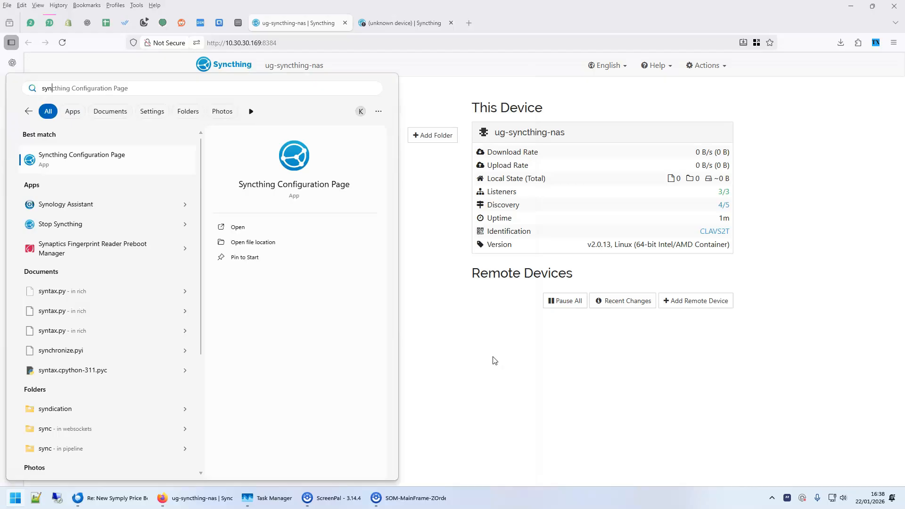
click(78, 161)
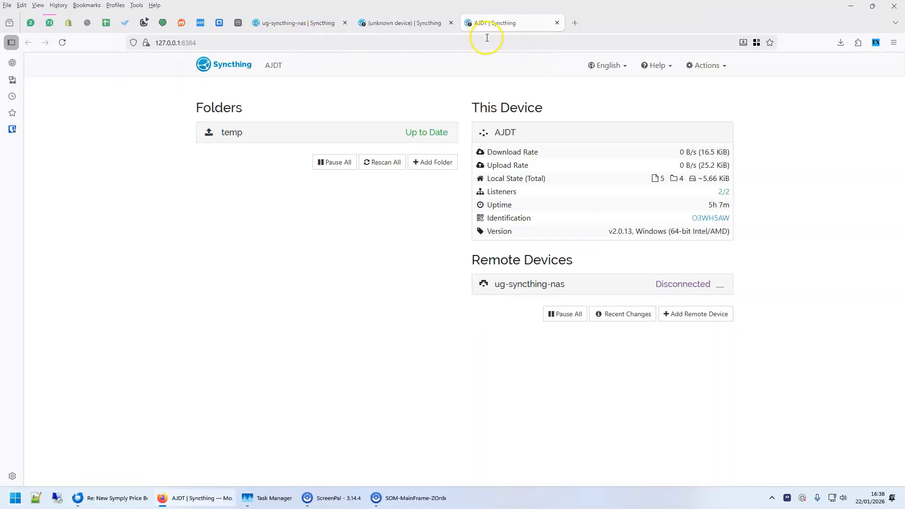
click(181, 41)
click(71, 213)
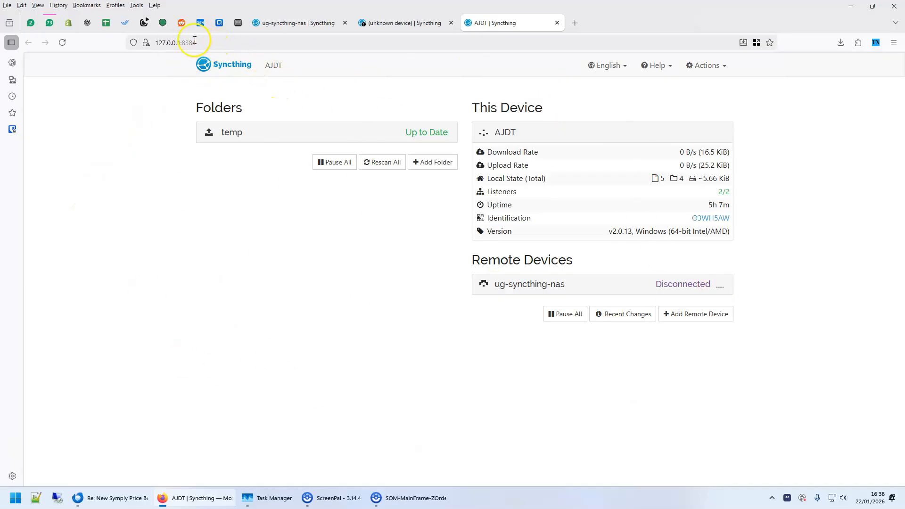
click(426, 23)
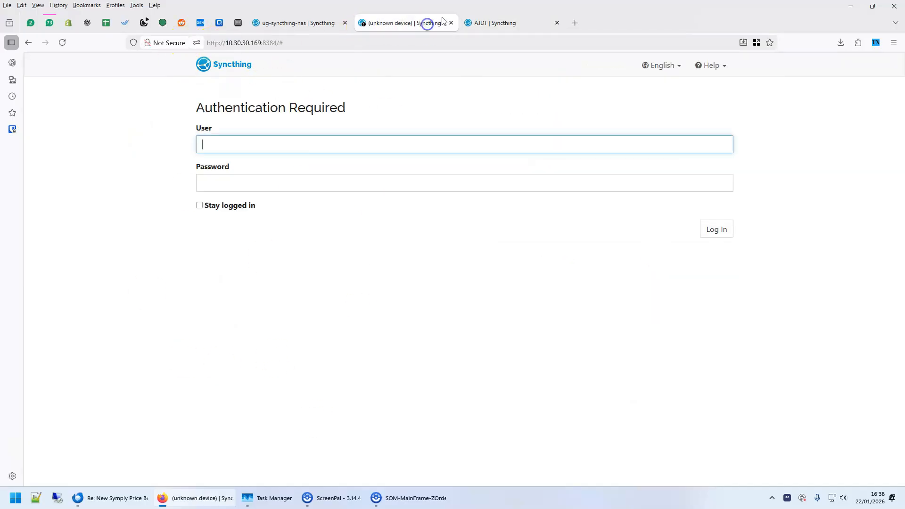
click(450, 22)
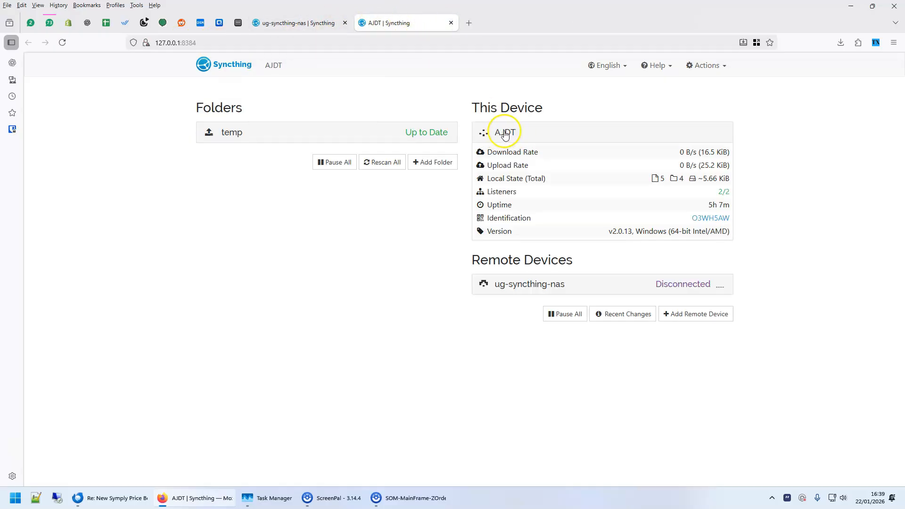
Remove the old ug-syncthing-nas remote device from the PC's Syncthing
click(304, 22)
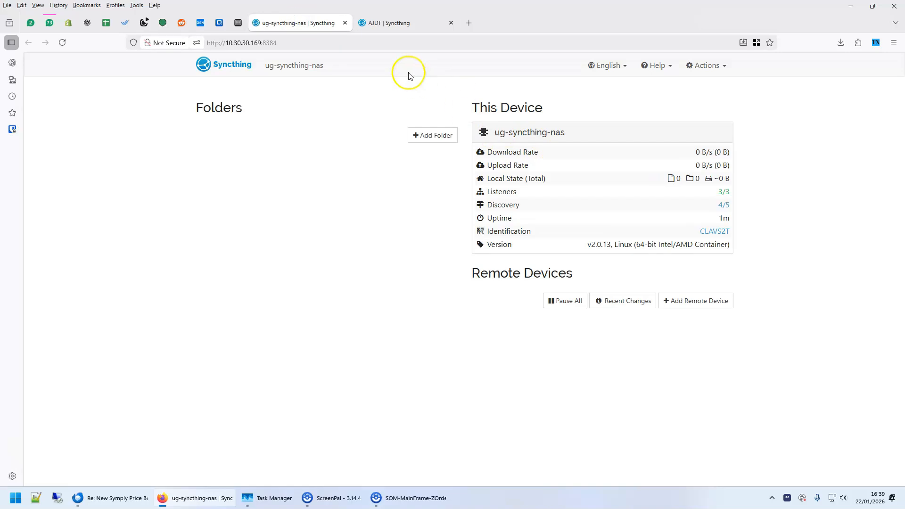
click(400, 23)
click(718, 288)
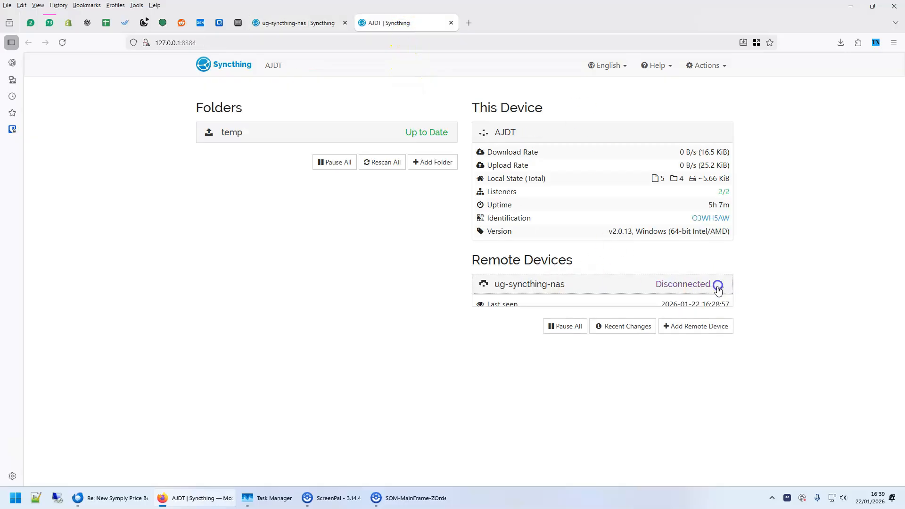
click(713, 403)
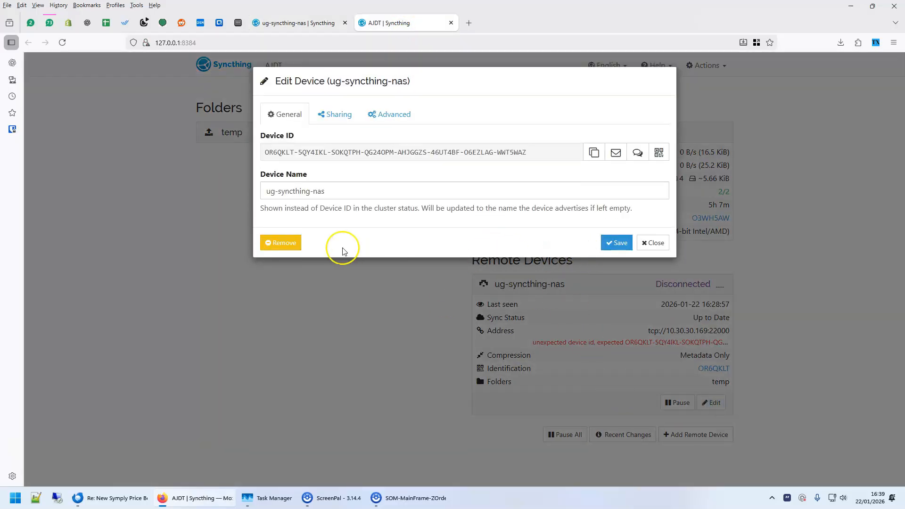
click(281, 242)
click(336, 152)
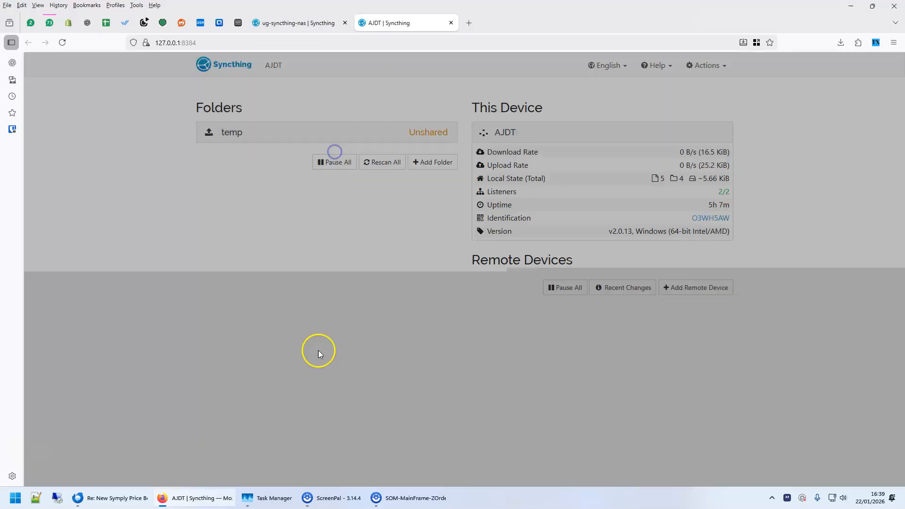
click(363, 267)
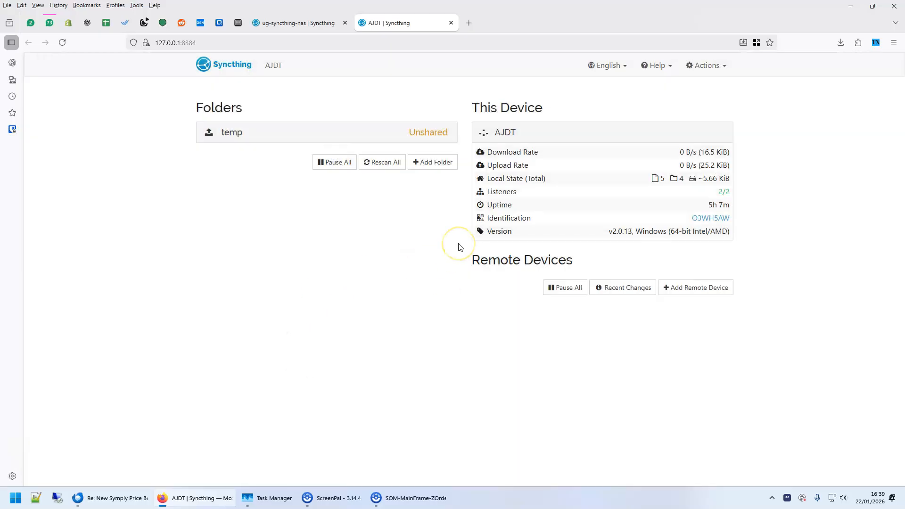
Copy the full device ID from the identification details of ug-syncthing-nas
triple_click(277, 66)
click(297, 42)
click(295, 23)
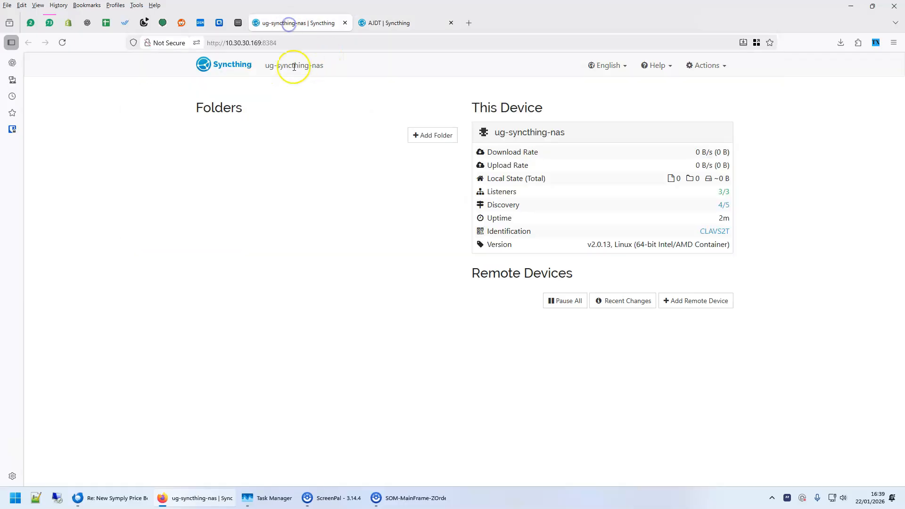
click(390, 23)
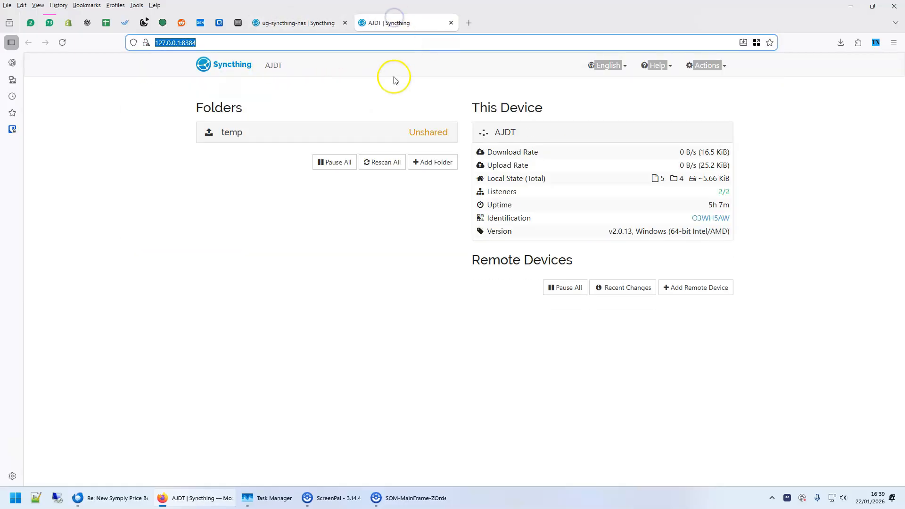
click(311, 24)
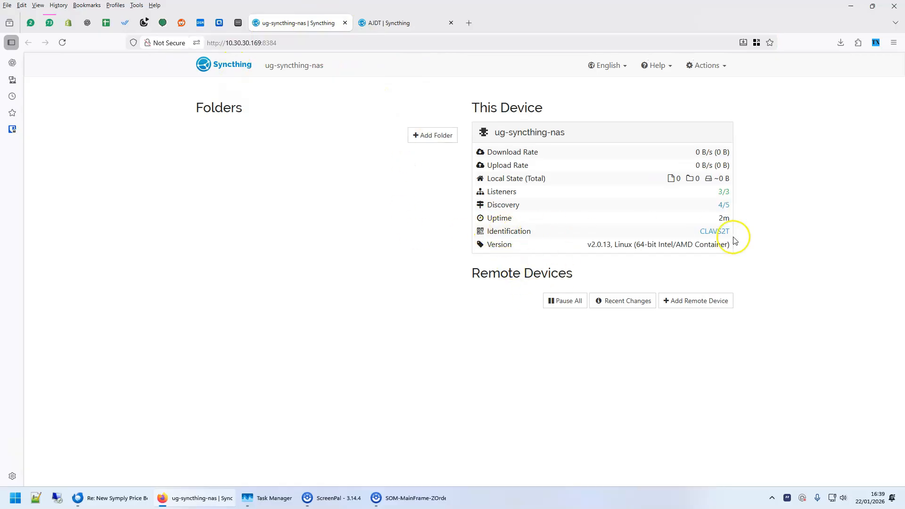
click(715, 231)
click(555, 154)
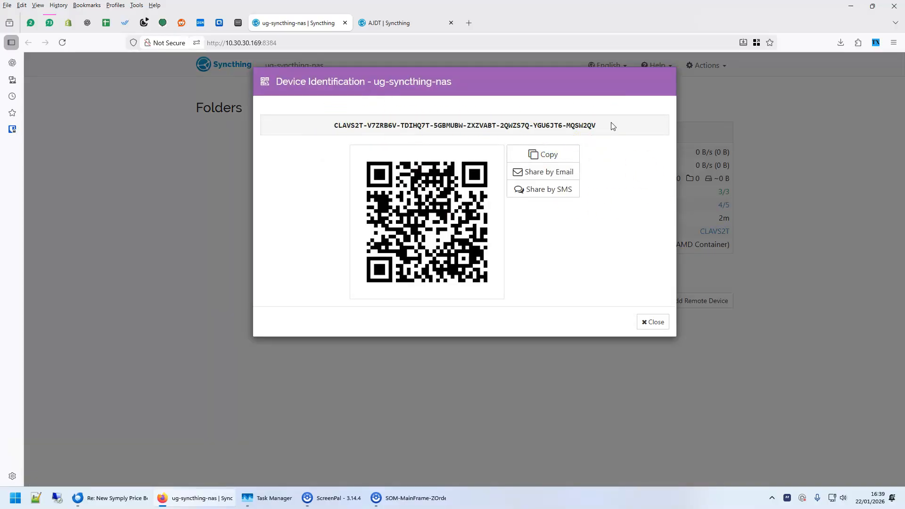
Start adding a remote device in the PC's Syncthing, using the copied NAS device ID
click(385, 23)
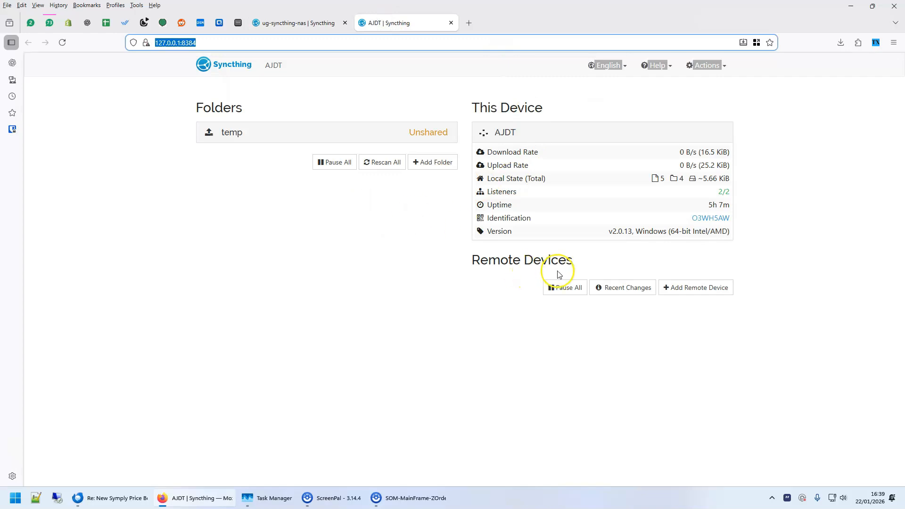
click(706, 289)
click(318, 149)
key(ctrl+v)
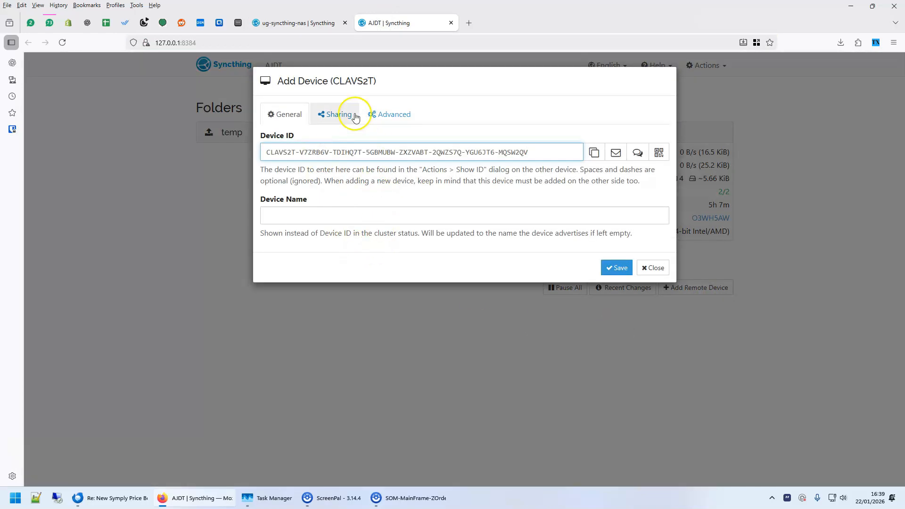
Set the new NAS device's address to tcp://10.30.30.169:22000 in its advanced options and save the device
click(384, 116)
click(309, 153)
double_click(311, 147)
click(274, 28)
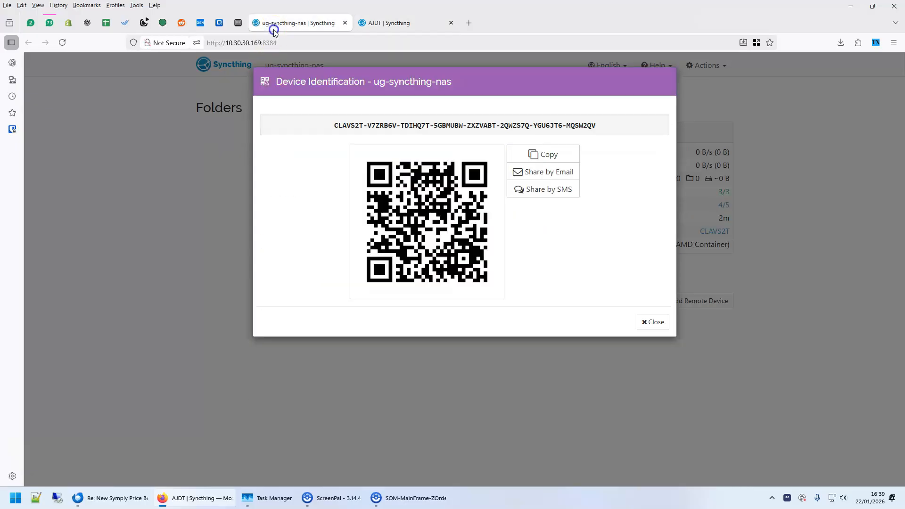
click(382, 24)
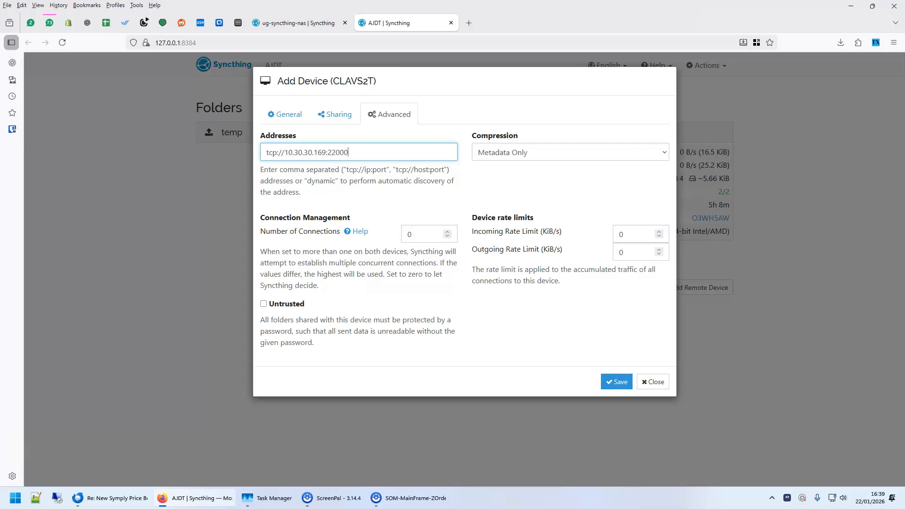
click(288, 21)
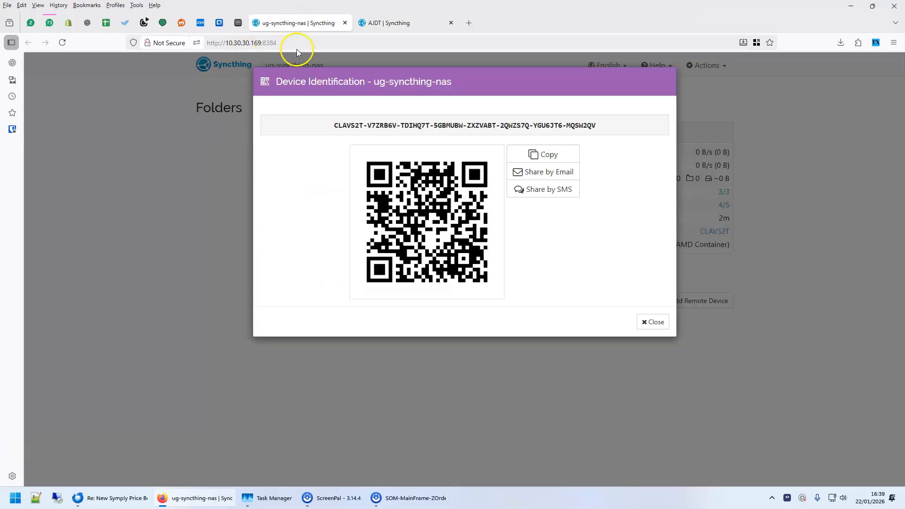
click(396, 23)
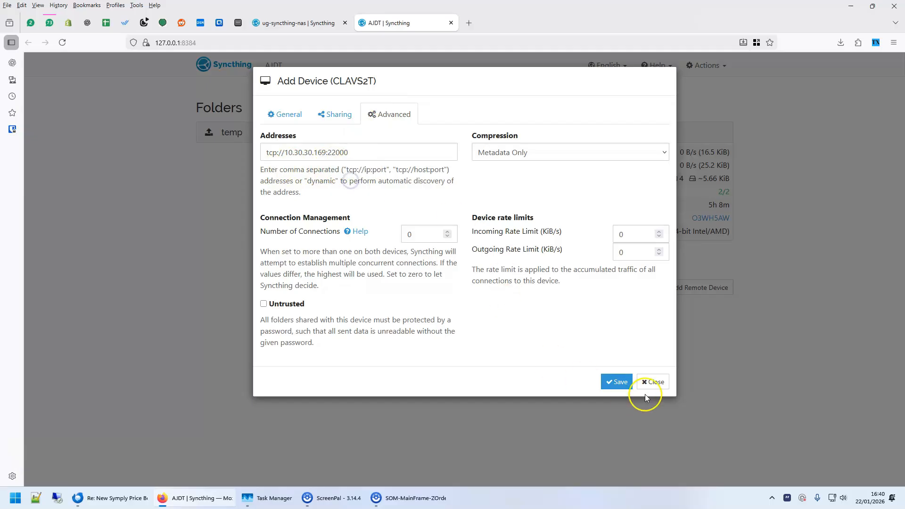
click(616, 382)
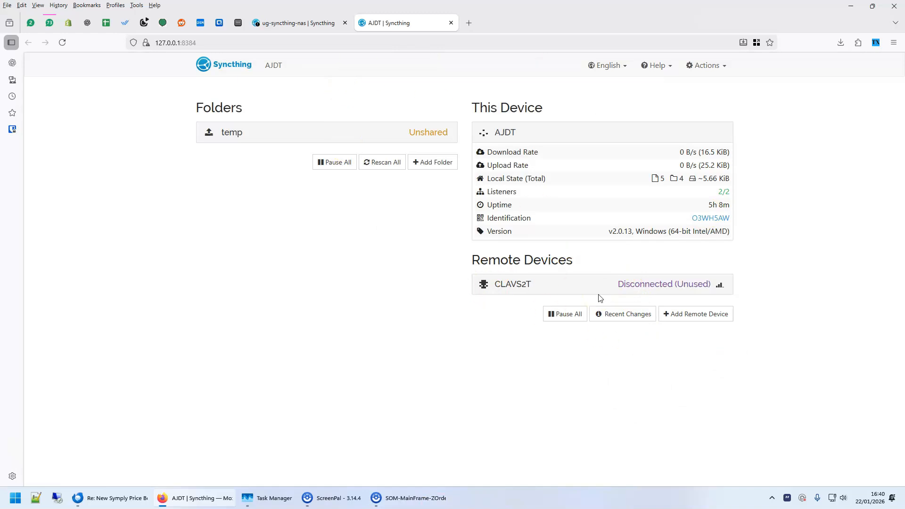
Accept the pending AJDT device in the NAS's Syncthing and check the connection from both Syncthing pages
click(282, 23)
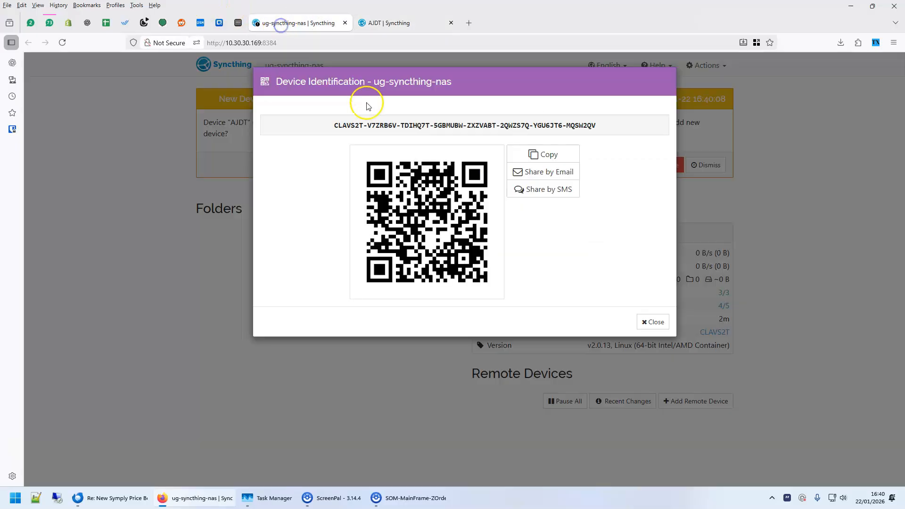
click(653, 321)
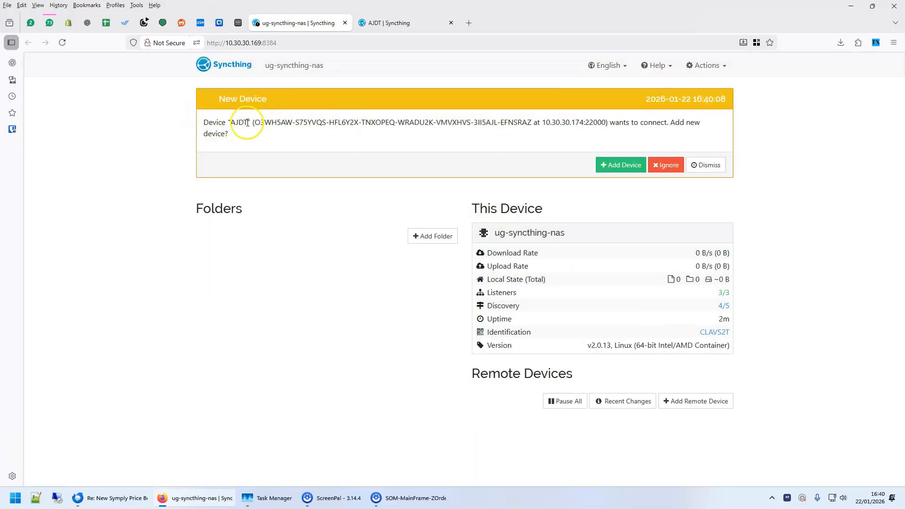
drag(217, 122, 407, 146)
click(407, 146)
click(618, 166)
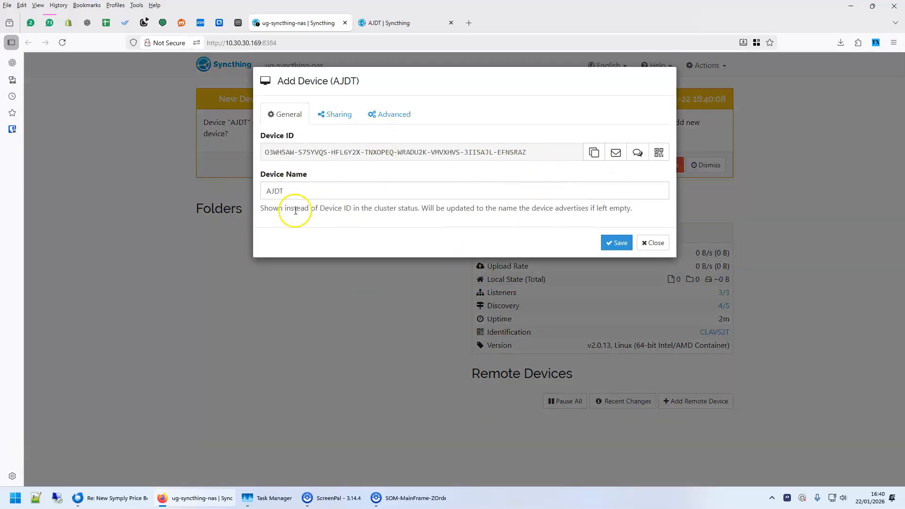
click(616, 243)
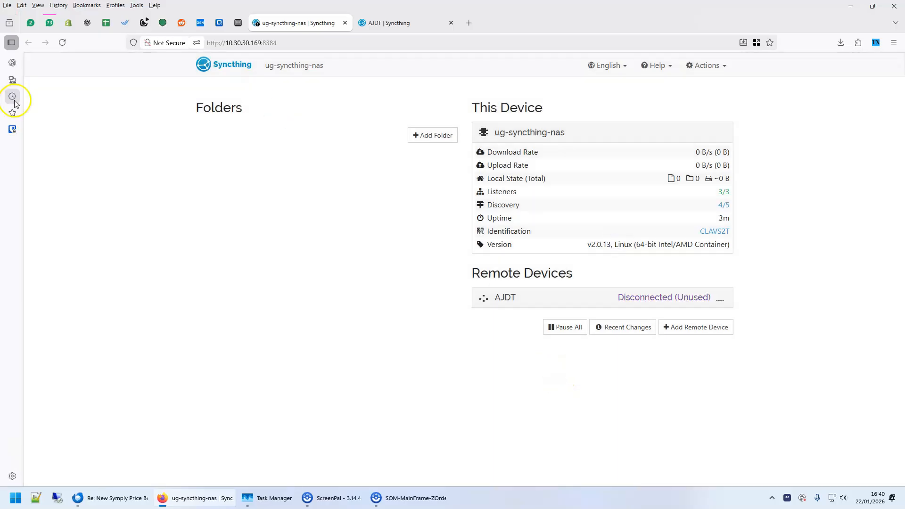
click(64, 43)
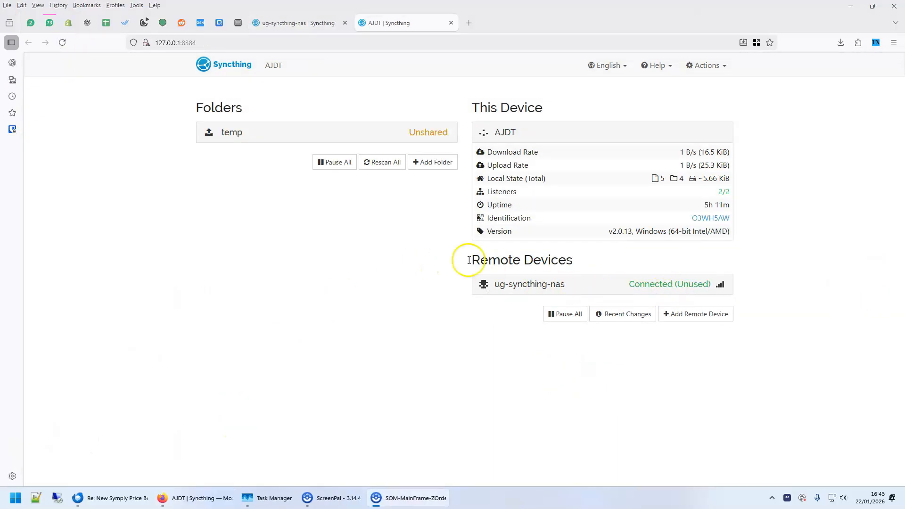
click(298, 24)
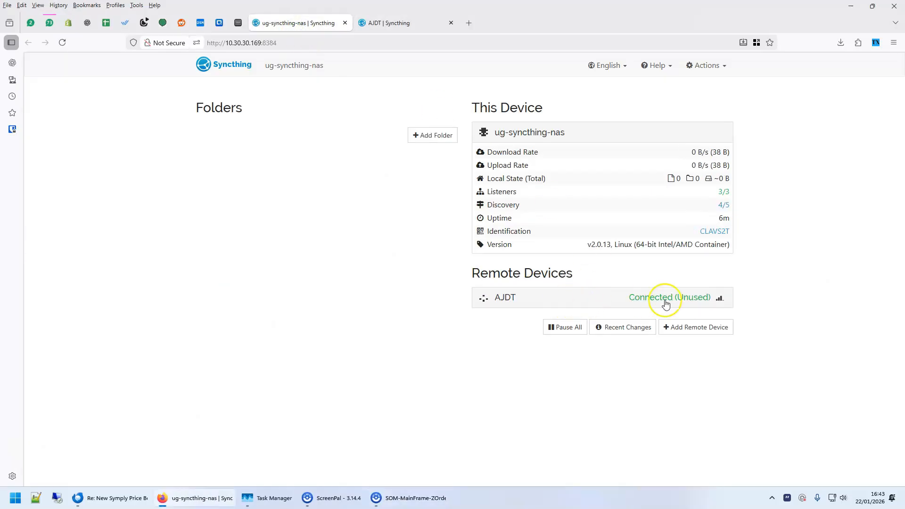
click(383, 23)
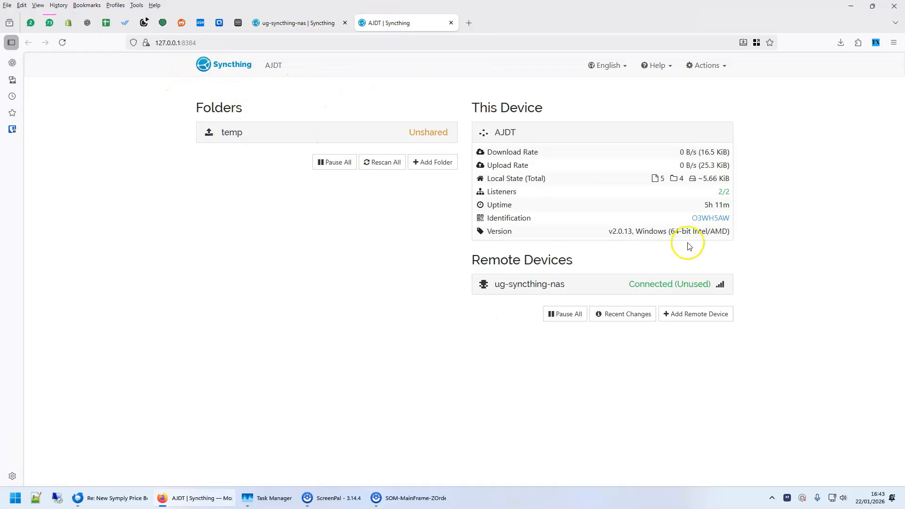
key(ctrl+t)
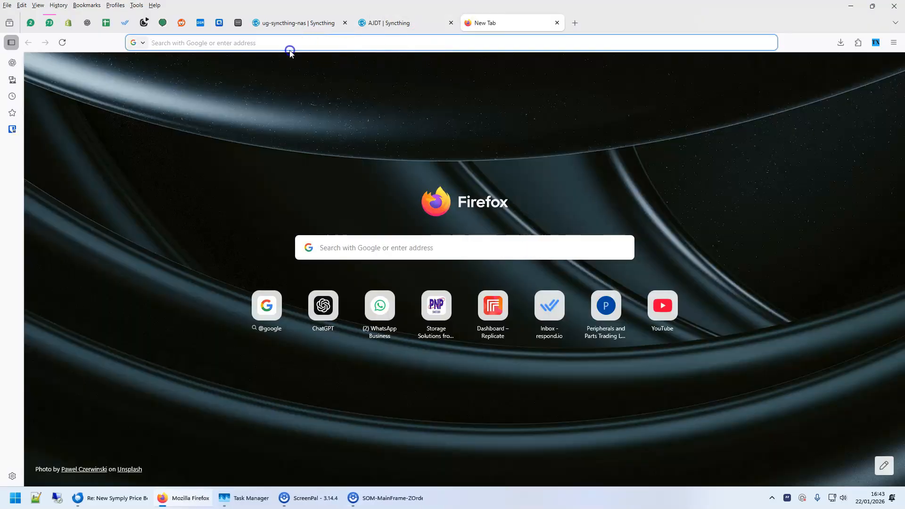
click(290, 44)
text(http://ajqnap.tail18a5.ts.net:8384)
key(Return)
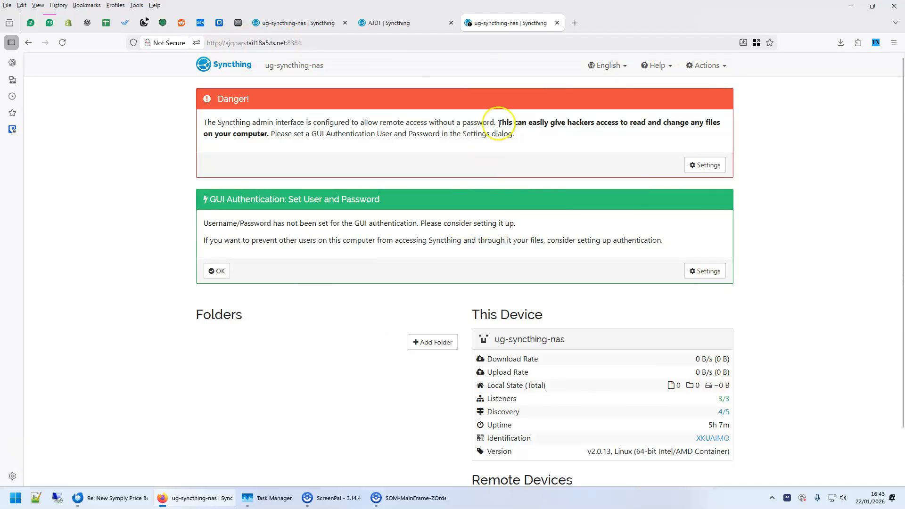
click(557, 23)
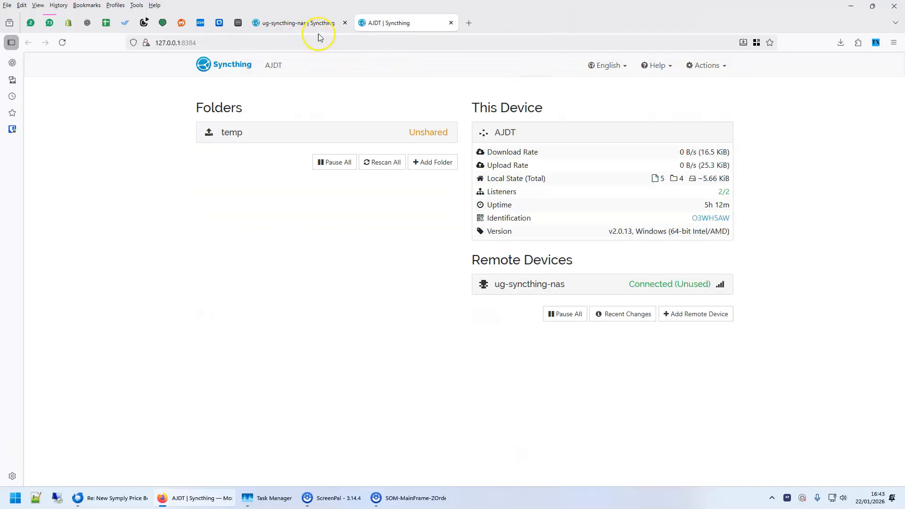
Review the connection settings of the PC's Syncthing, including discovery, NAT traversal and relaying, and switch to the NAS's Syncthing
click(692, 66)
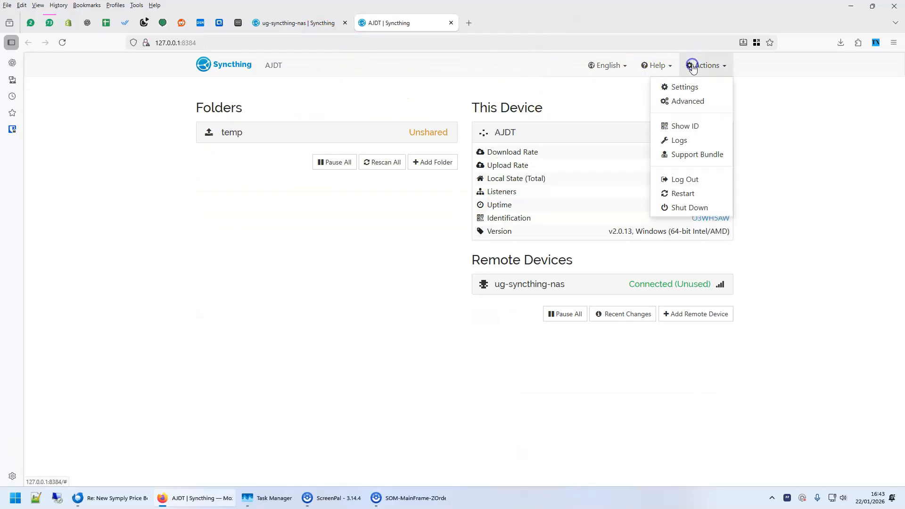
click(693, 87)
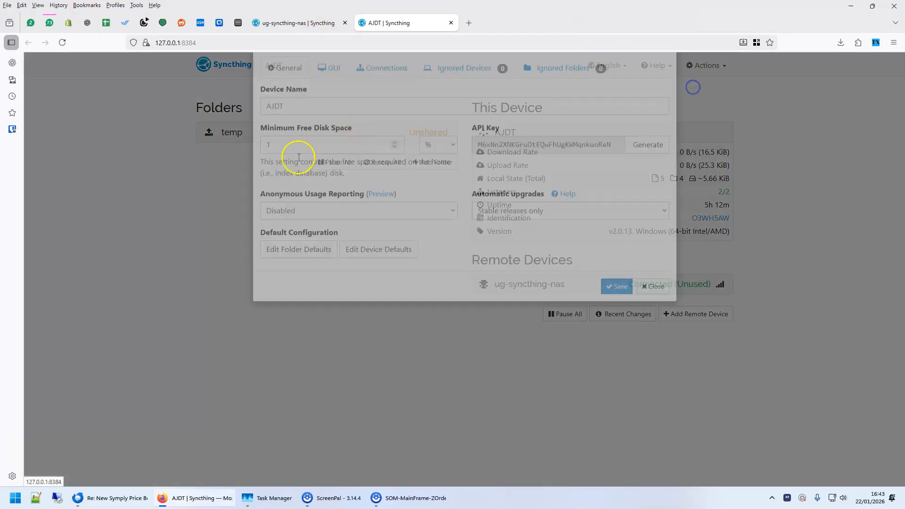
click(379, 115)
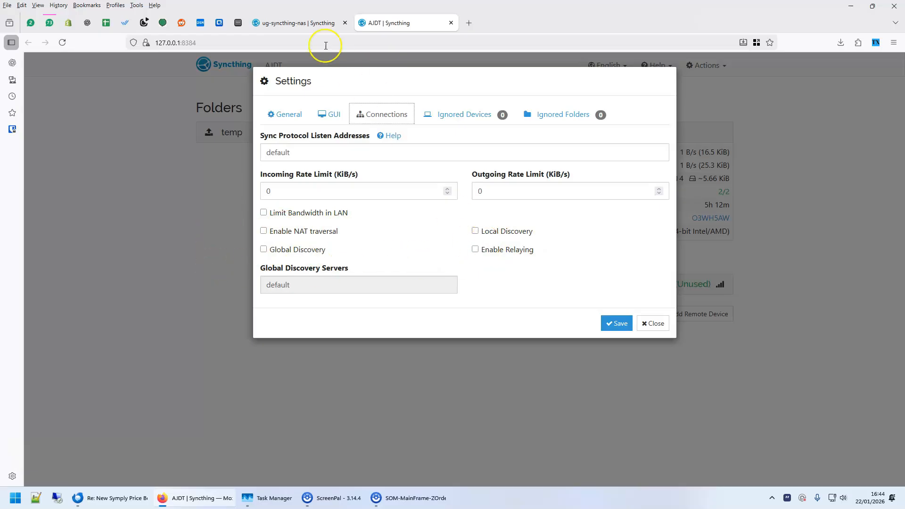
click(282, 21)
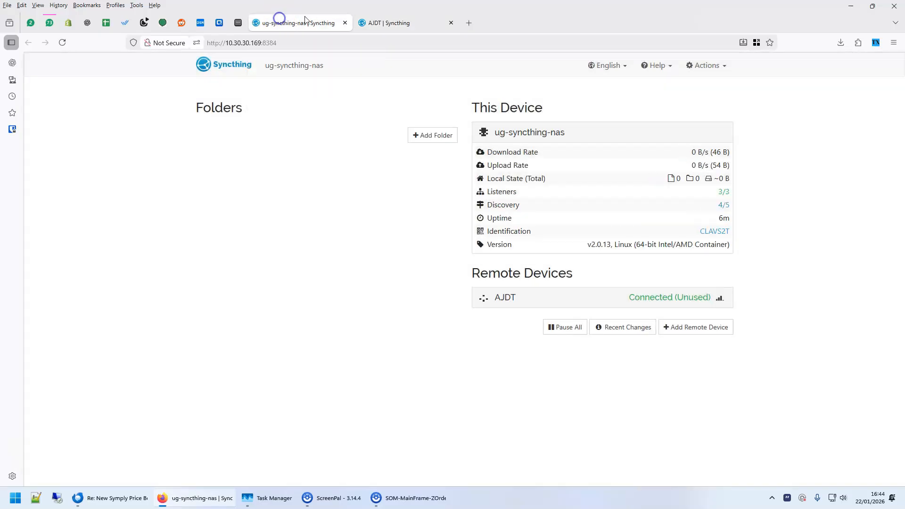
click(713, 64)
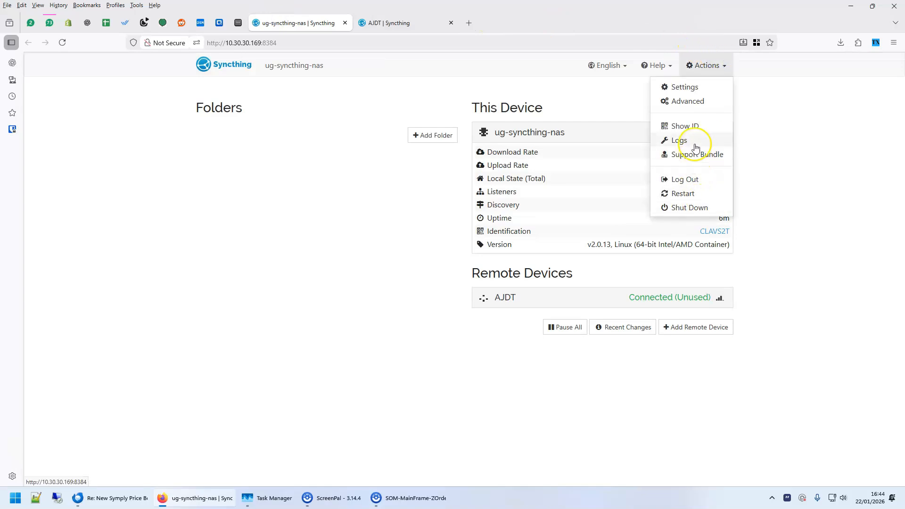
click(700, 106)
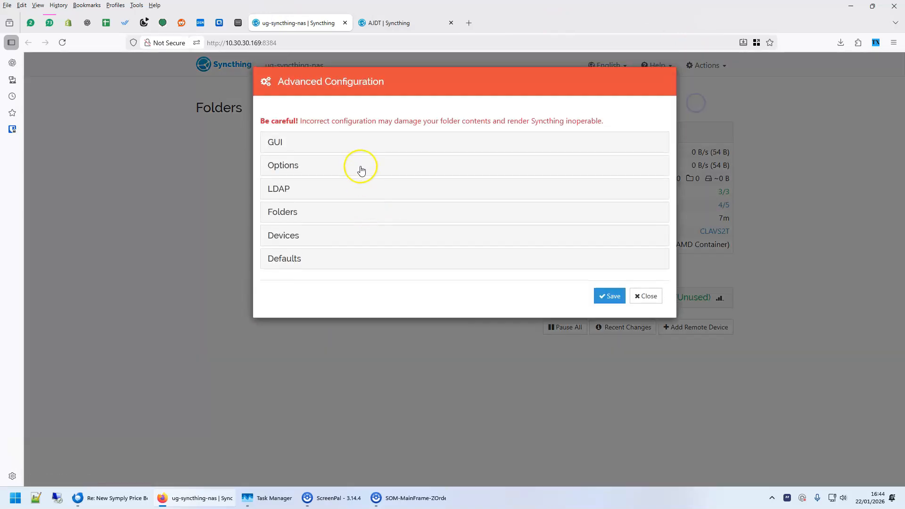
click(645, 296)
Disable Local Discovery, Global Discovery, relaying and NAT traversal in the NAS's Syncthing connection settings and save
click(708, 65)
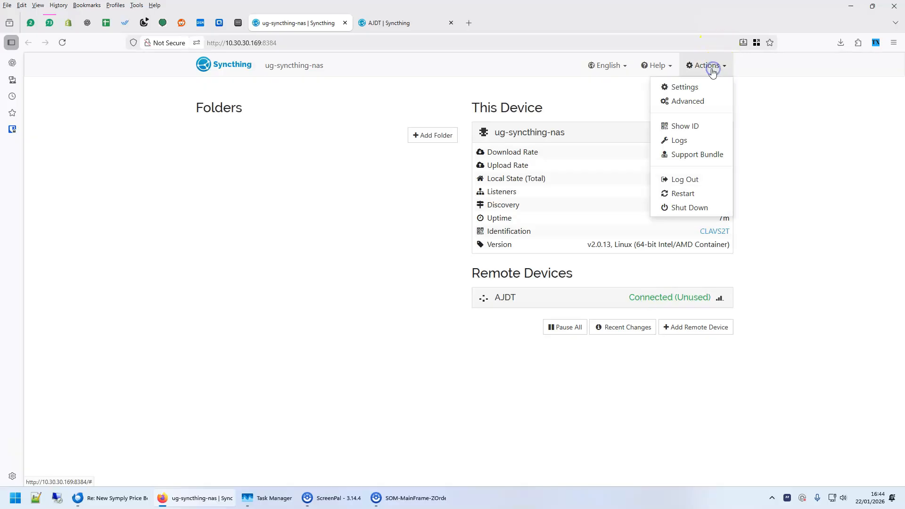
click(690, 87)
click(387, 113)
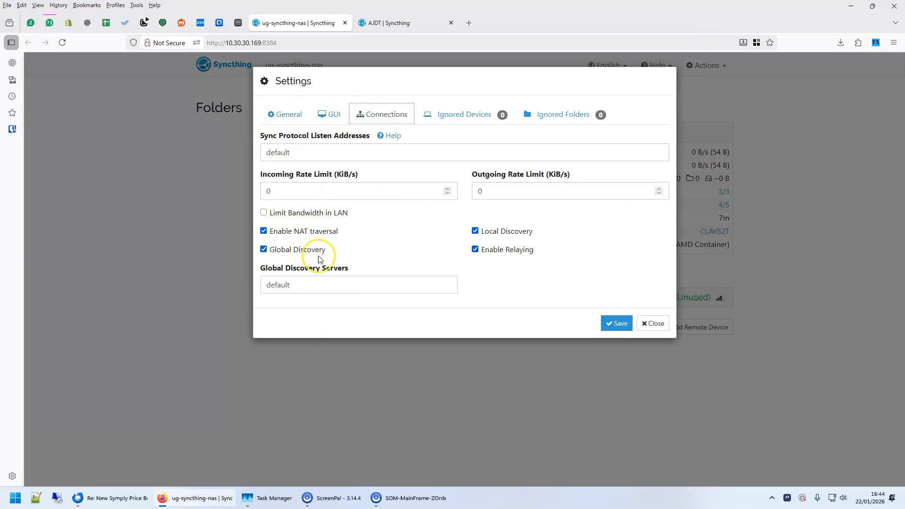
click(501, 230)
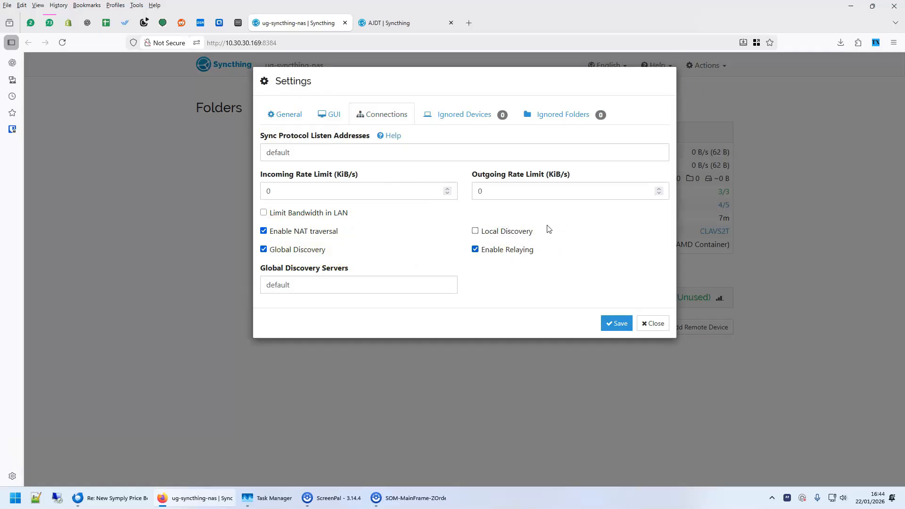
click(283, 250)
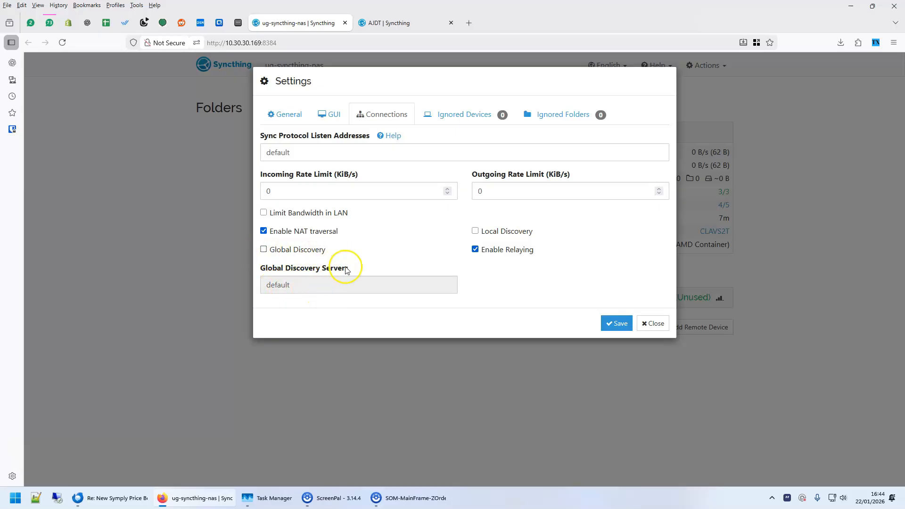
click(495, 251)
click(310, 232)
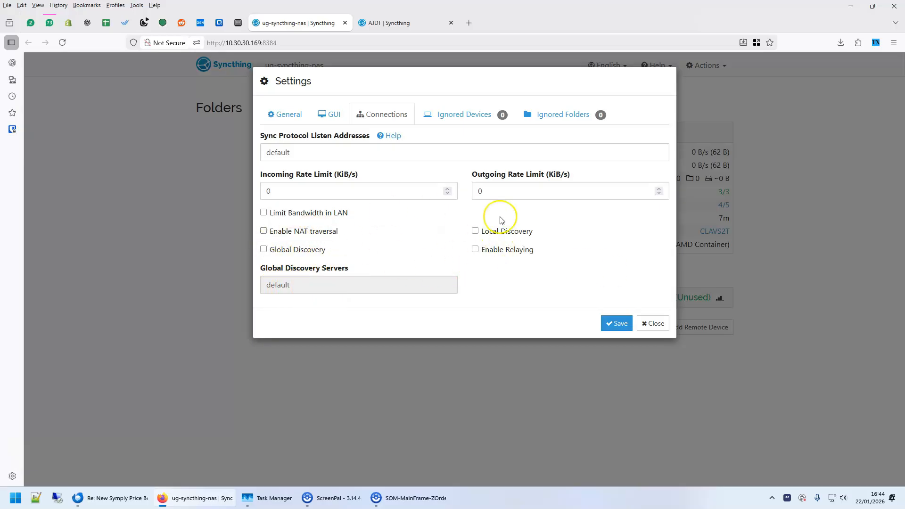
click(616, 324)
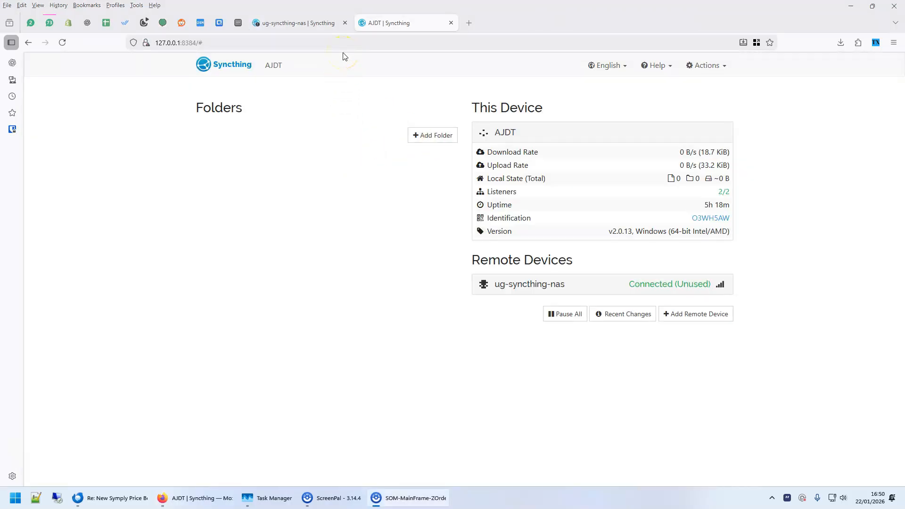
Copy the path of test_folder on the Windows desktop and return to the PC's Syncthing page
click(298, 24)
click(397, 23)
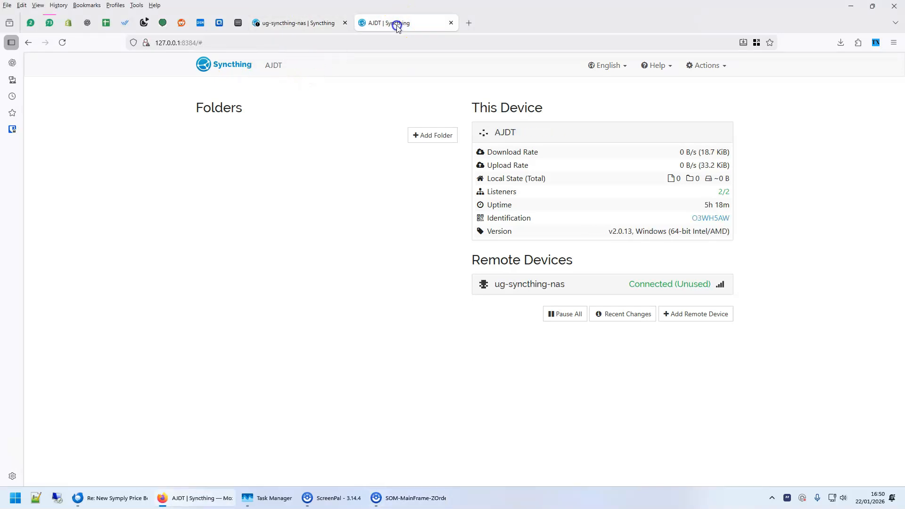
click(904, 501)
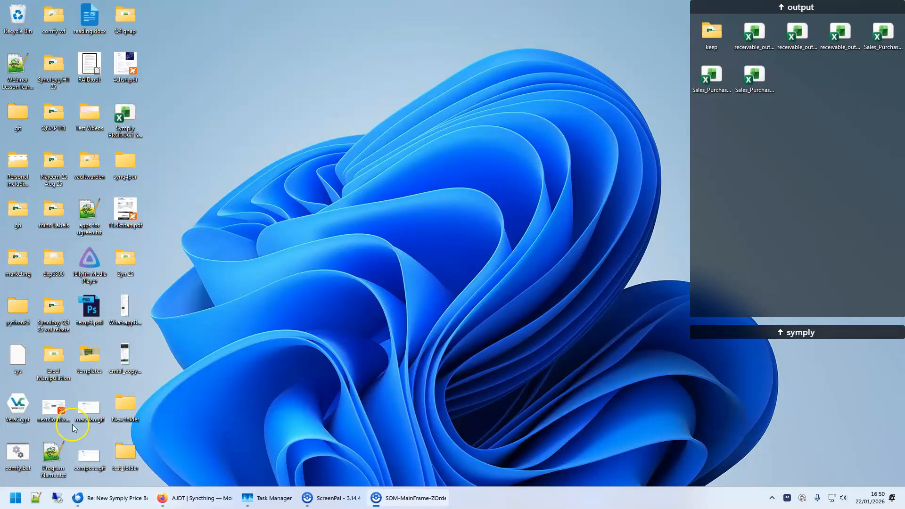
right_click(122, 454)
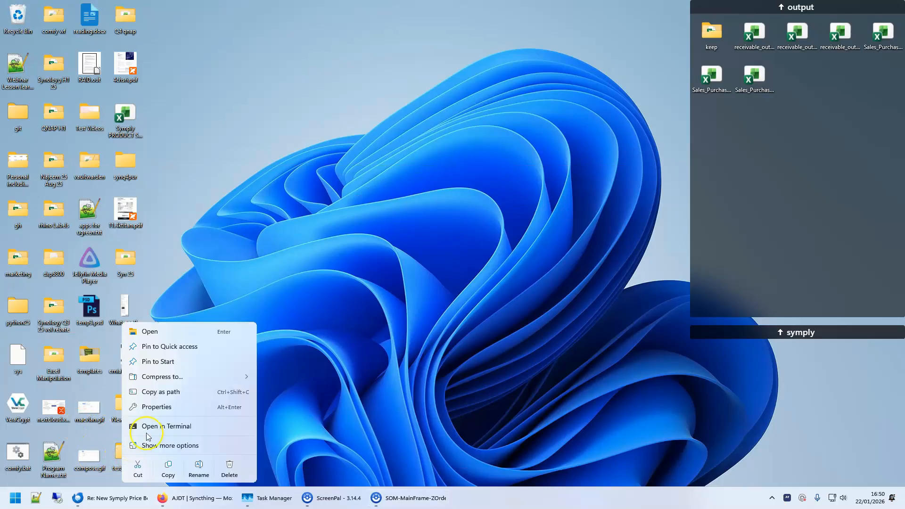
click(163, 393)
click(197, 498)
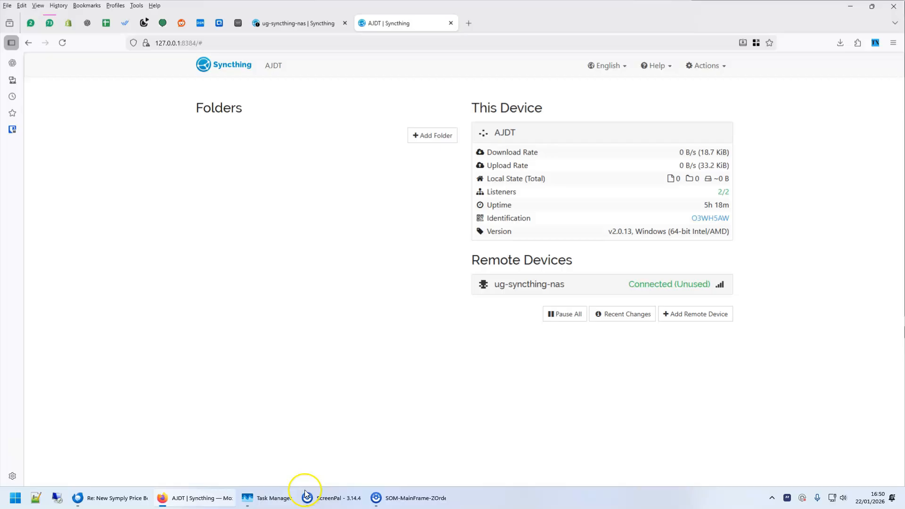
Start adding a folder in the PC's Syncthing with the label temp and the path D:\Desktop\test_folder
click(429, 137)
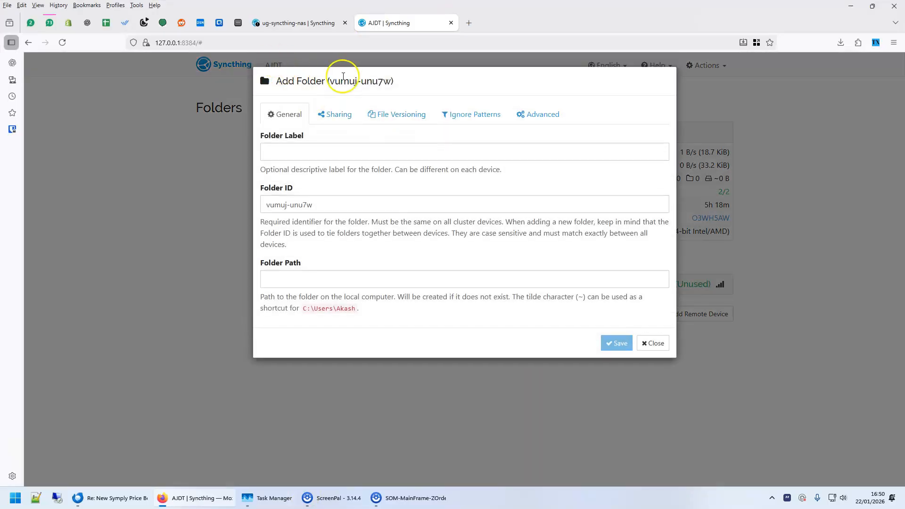
click(288, 152)
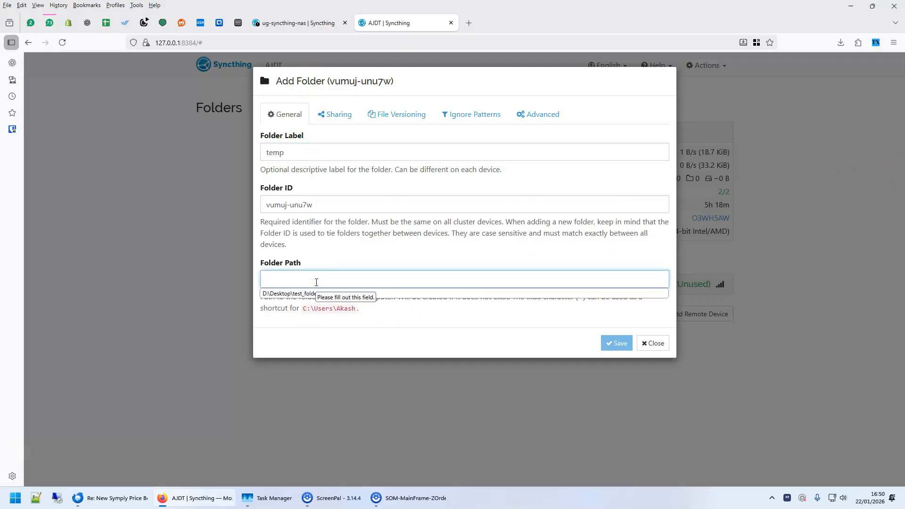
key(ctrl+v)
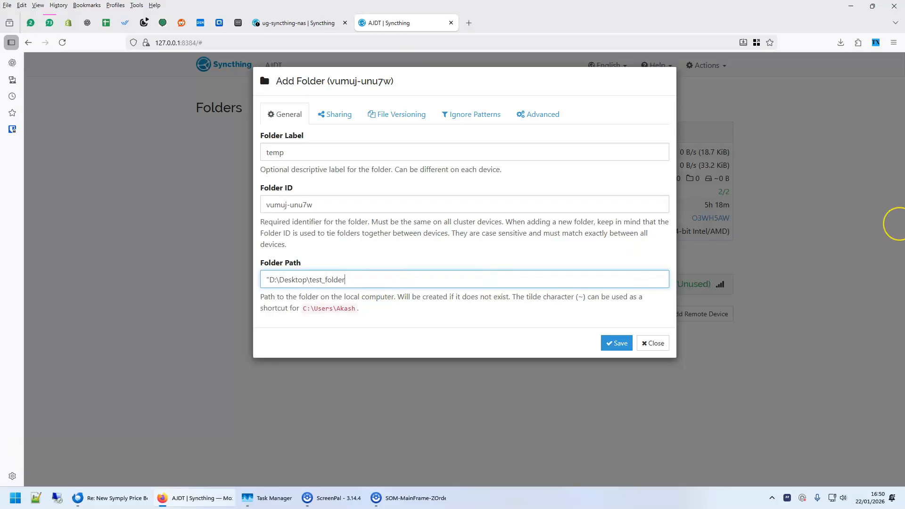
key(Delete)
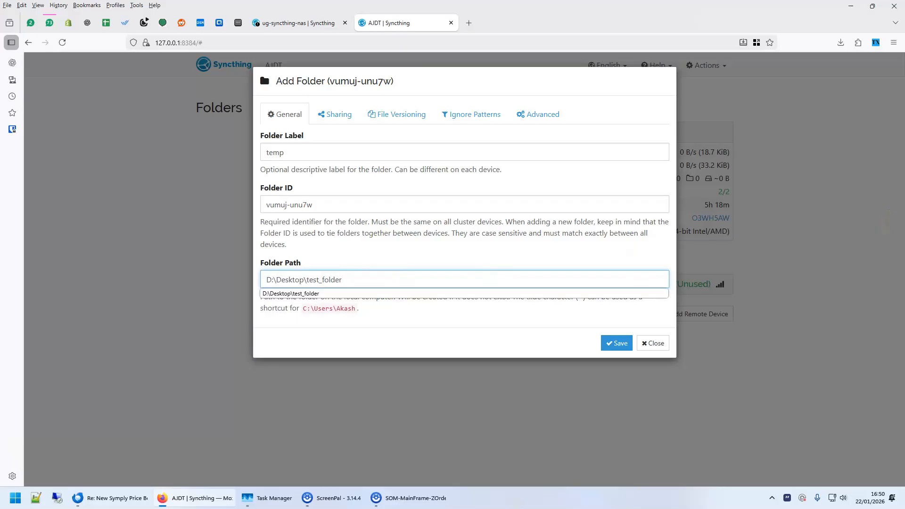
Share the new temp folder with the ug-syncthing-nas device and save the folder
key(ctrl+a)
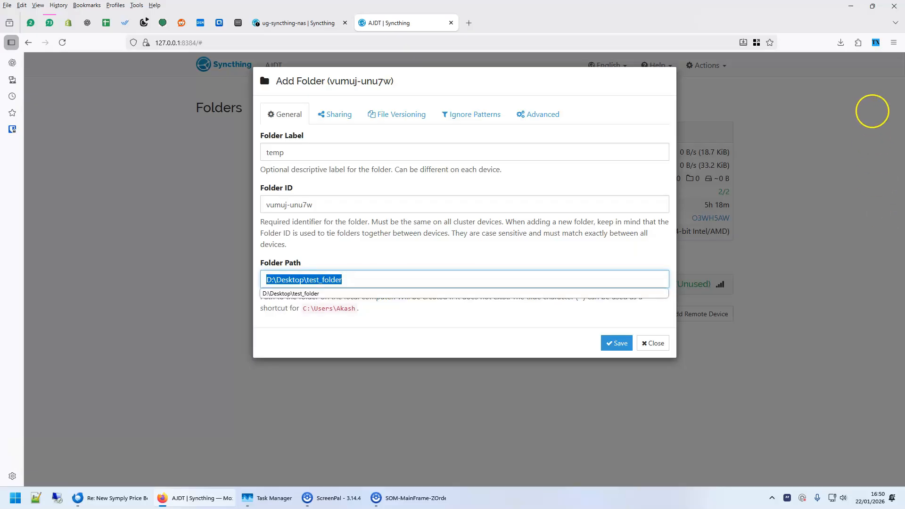
click(370, 253)
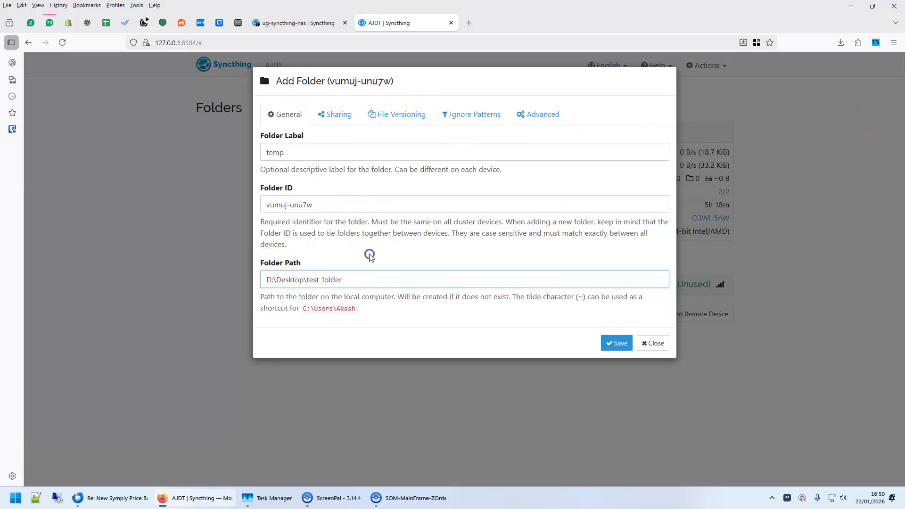
click(339, 115)
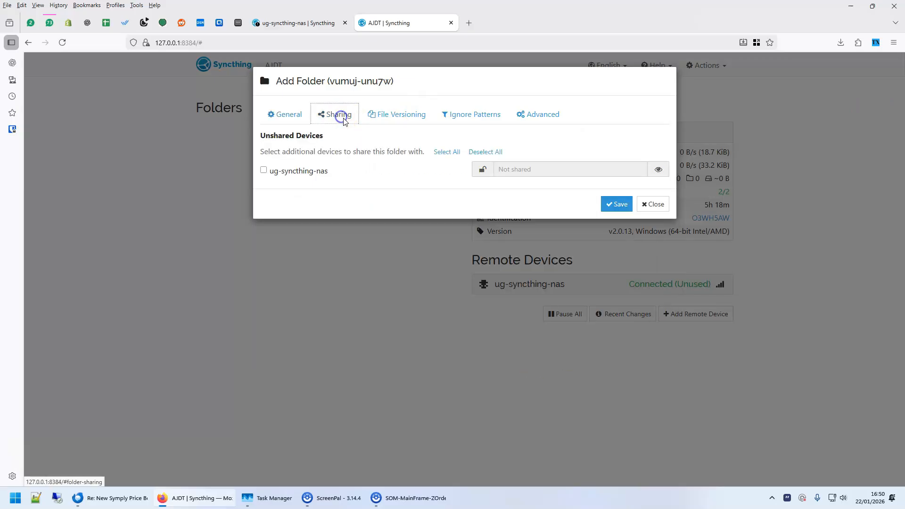
click(264, 171)
click(613, 204)
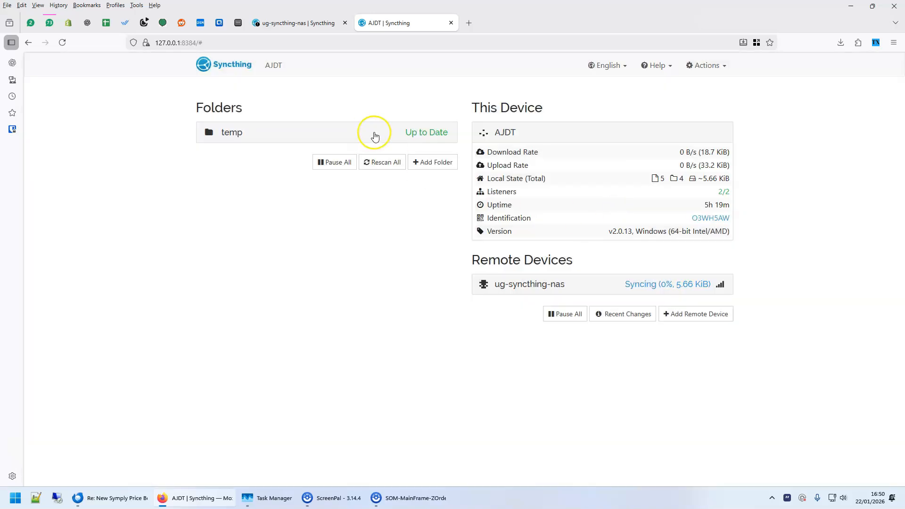
Accept the shared temp folder in the NAS's Syncthing and set its folder path to /data/temp
click(294, 24)
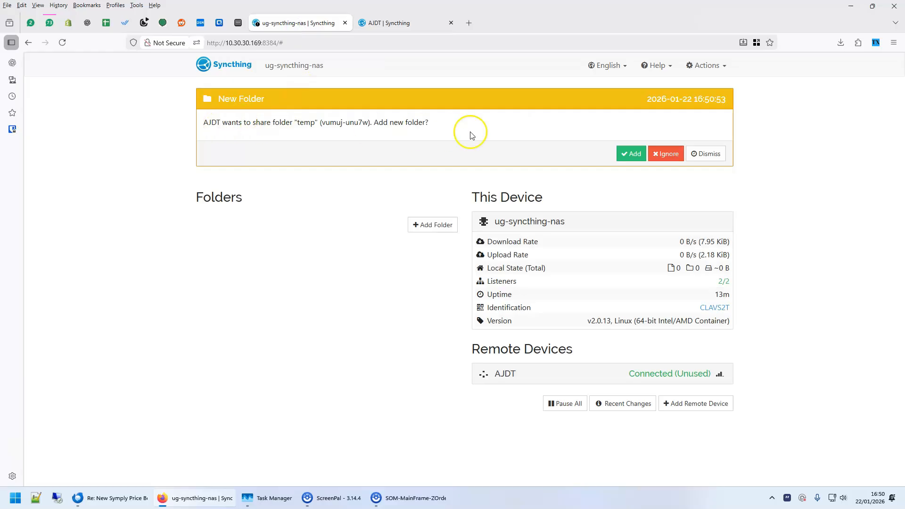
click(632, 153)
click(301, 279)
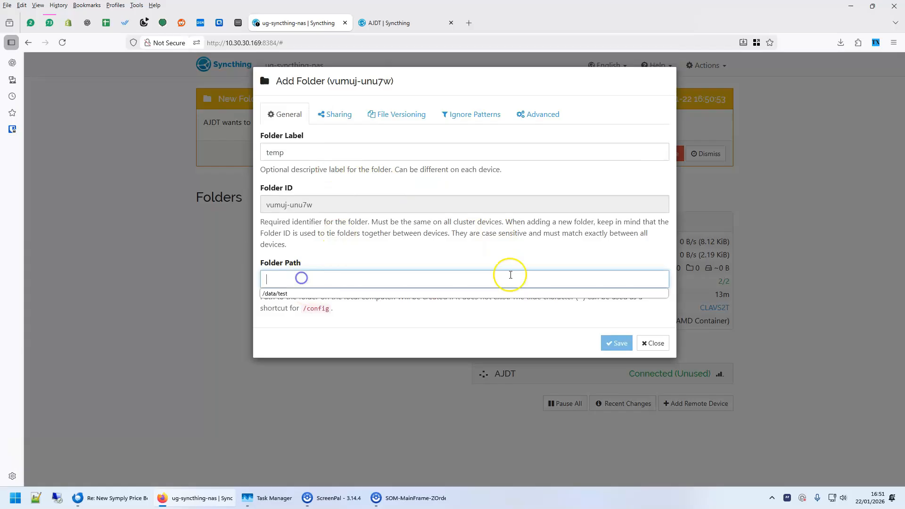
text(/data/temp)
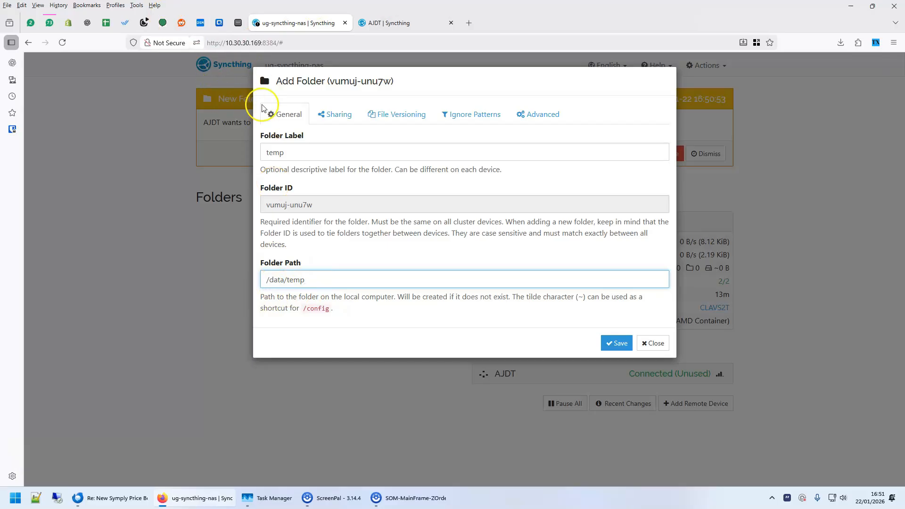
Check the /data volume mapping in the NAS's syncthing compose configuration and save the temp folder in the NAS's Syncthing
click(238, 23)
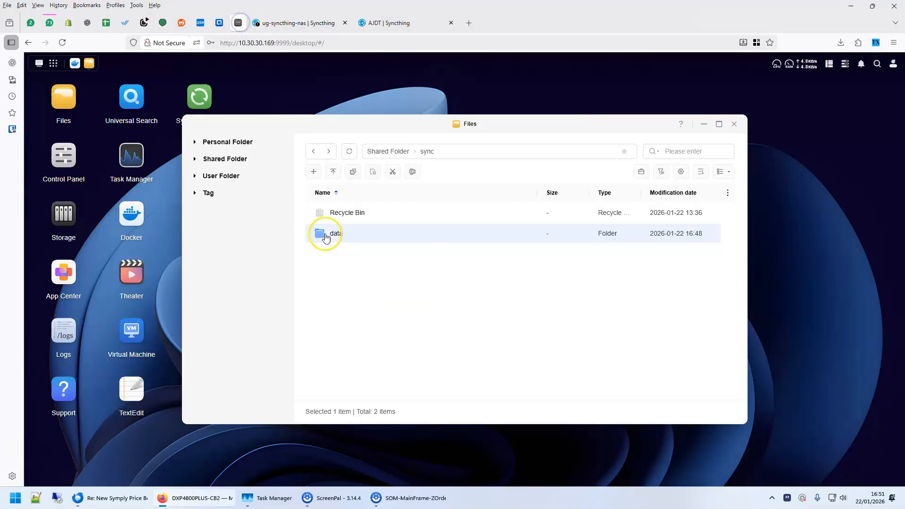
click(75, 64)
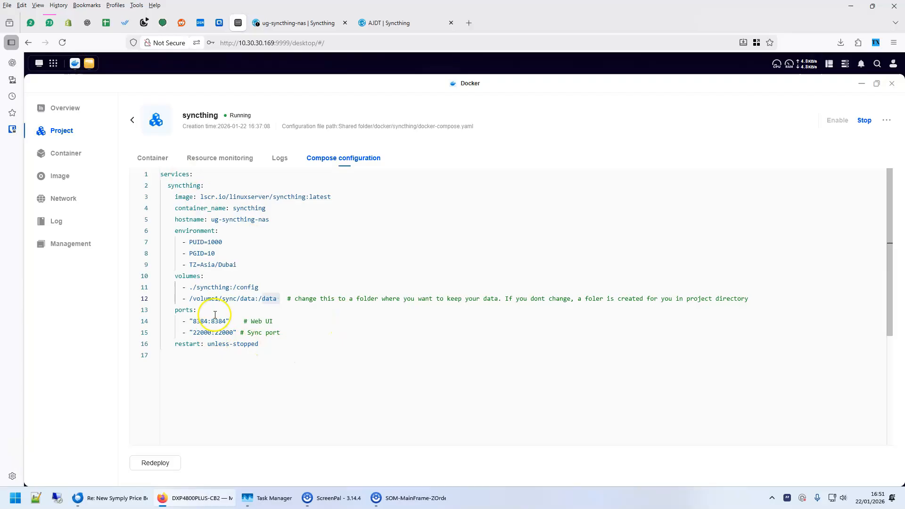
click(290, 22)
click(616, 343)
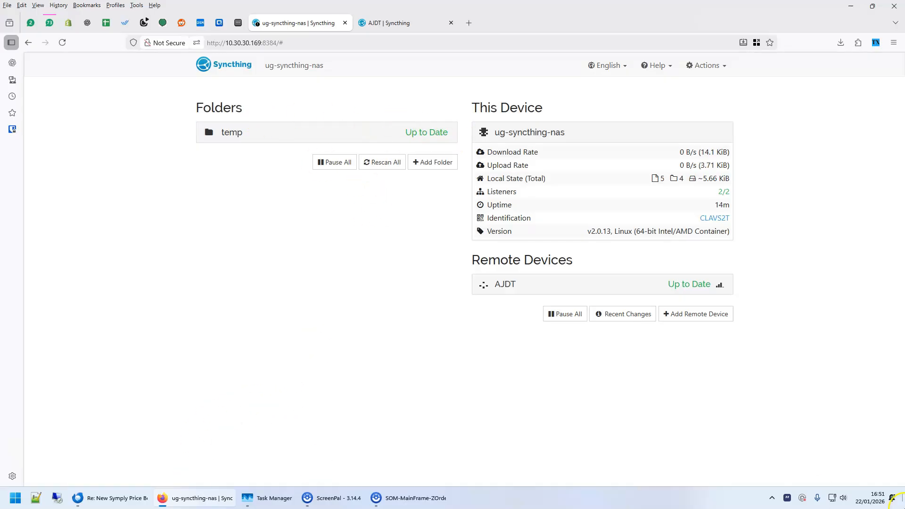
Open test_folder on the Windows desktop and create a text document named test.txt in it
click(198, 497)
double_click(125, 453)
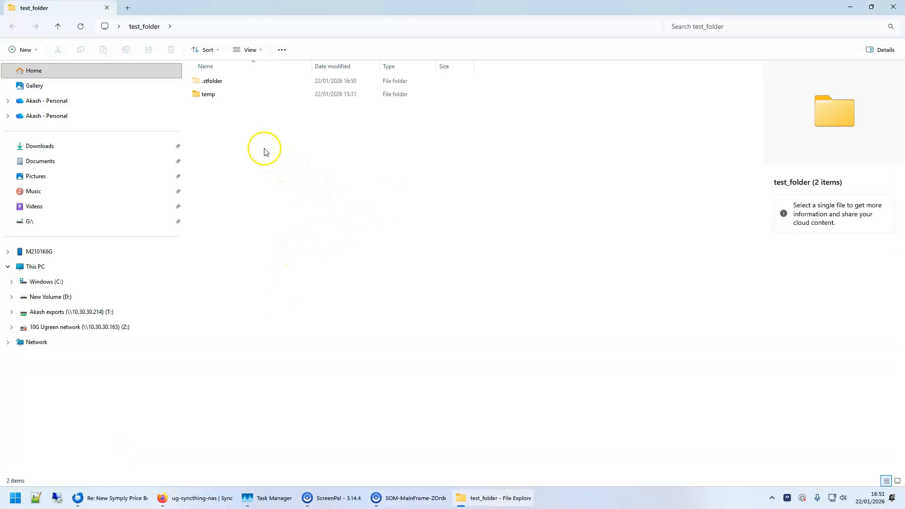
right_click(264, 149)
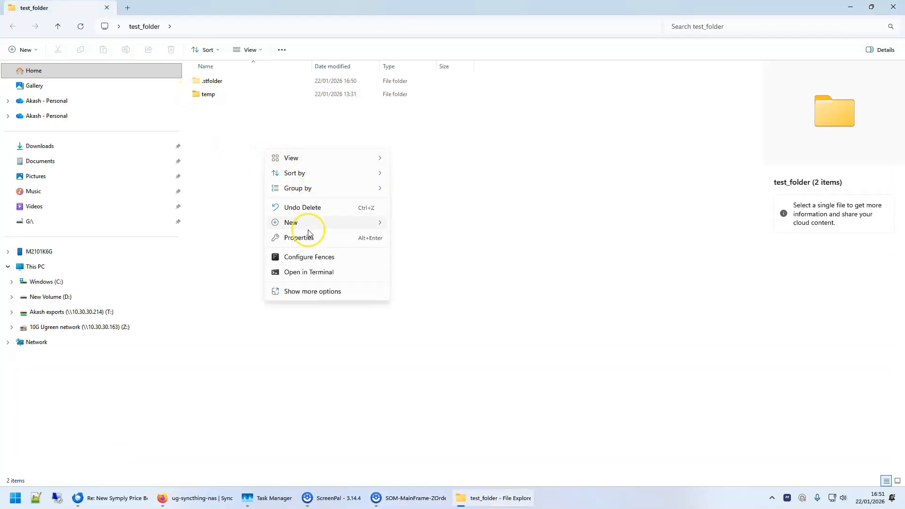
mouse_move(299, 224)
click(437, 268)
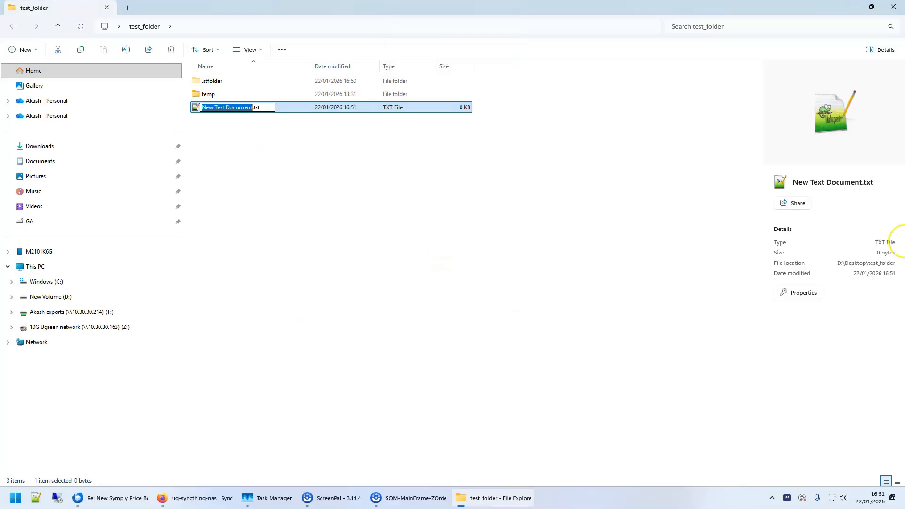
text(test)
key(Return)
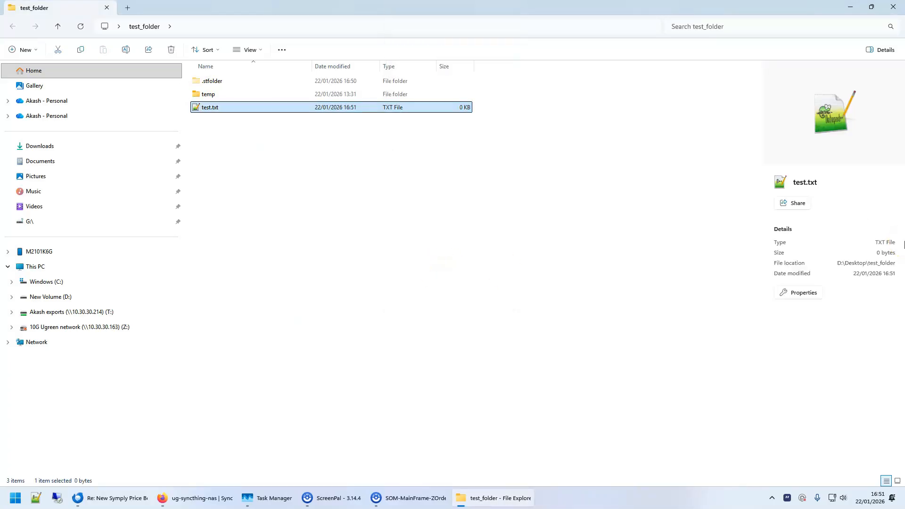
Write "version 1" in test.txt, save the file and close the editor
double_click(308, 107)
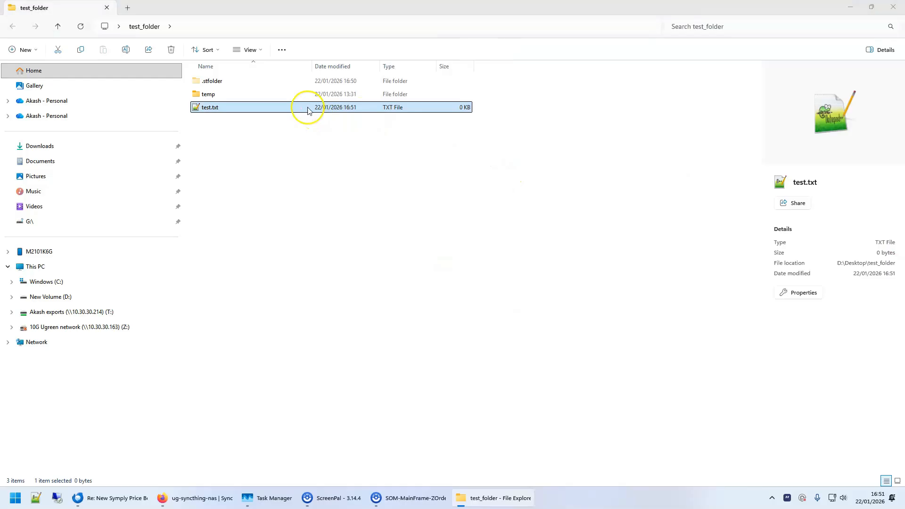
text(version 1)
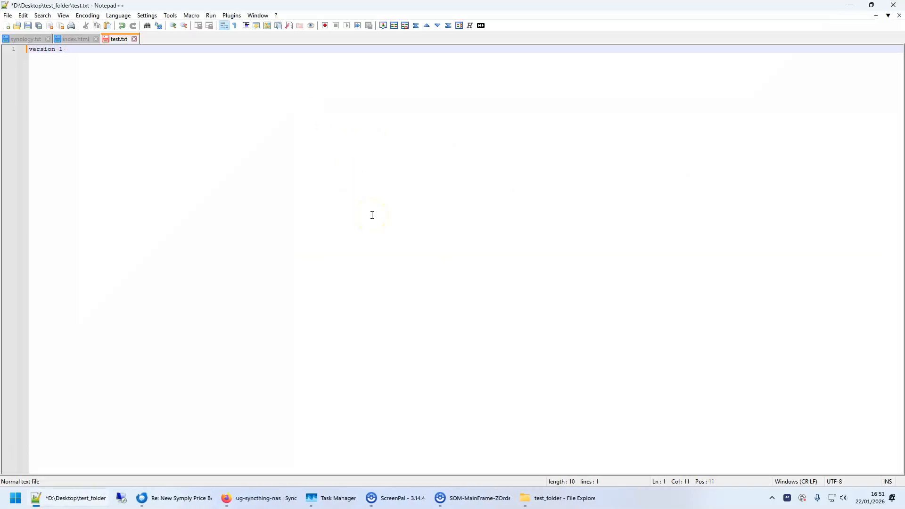
key(ctrl+s)
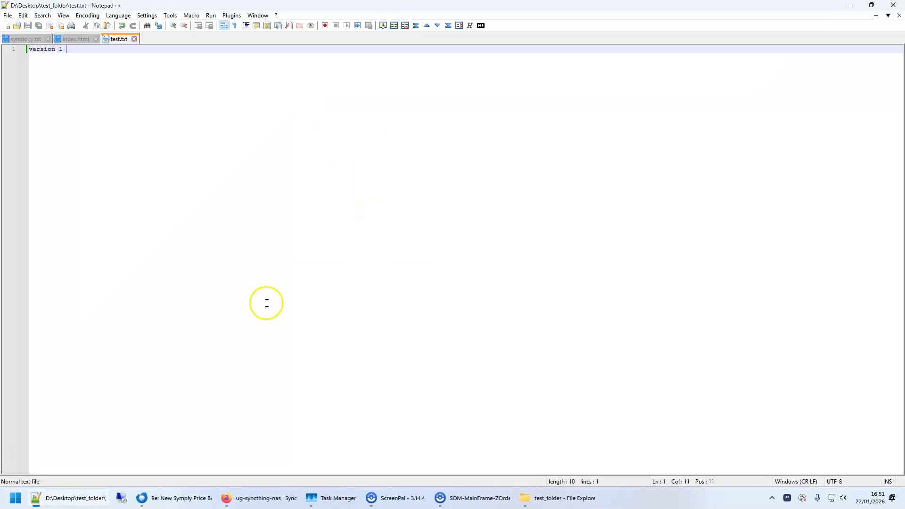
click(894, 5)
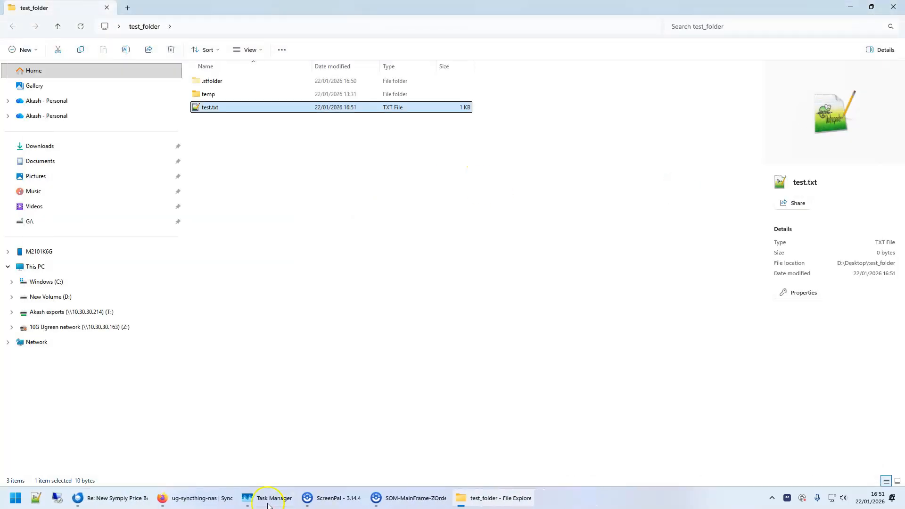
Check the sync status on the Syncthing pages and view the synced test.txt in sync/data/temp using the NAS's Files app
click(219, 496)
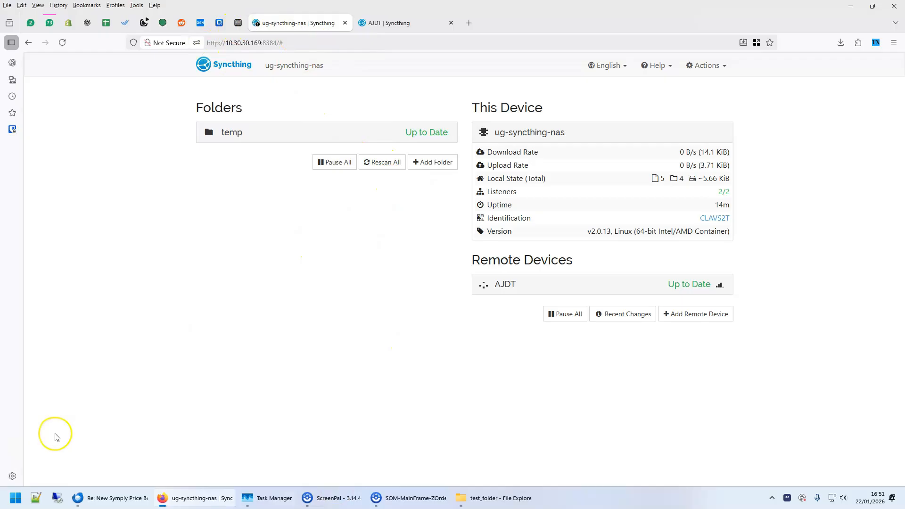
key(ctrl+Tab)
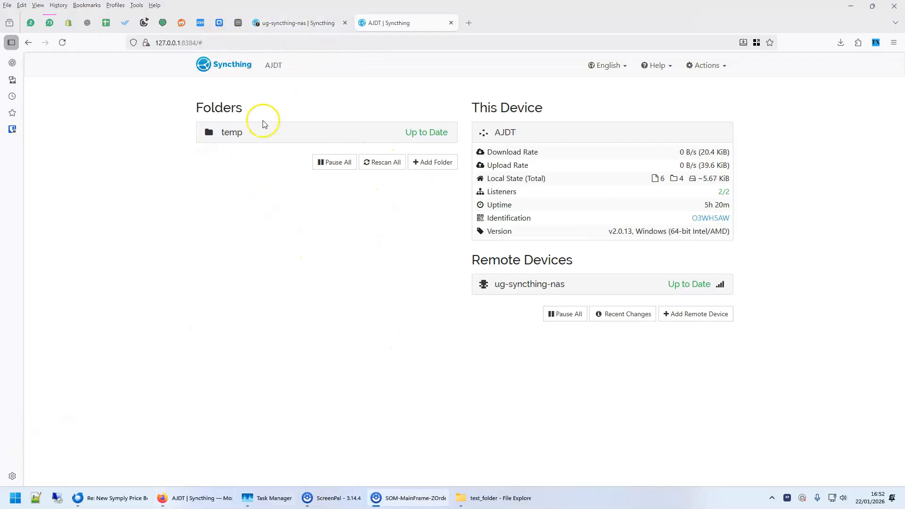
click(238, 22)
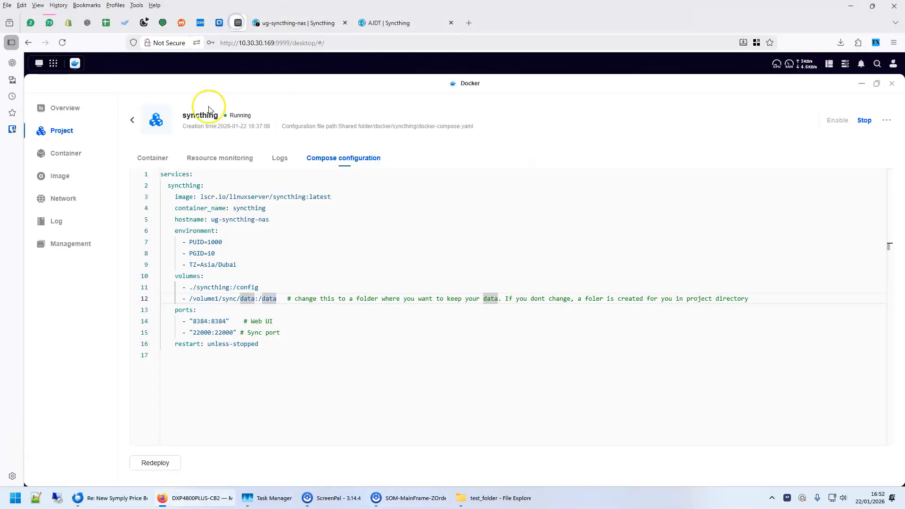
click(53, 62)
click(199, 141)
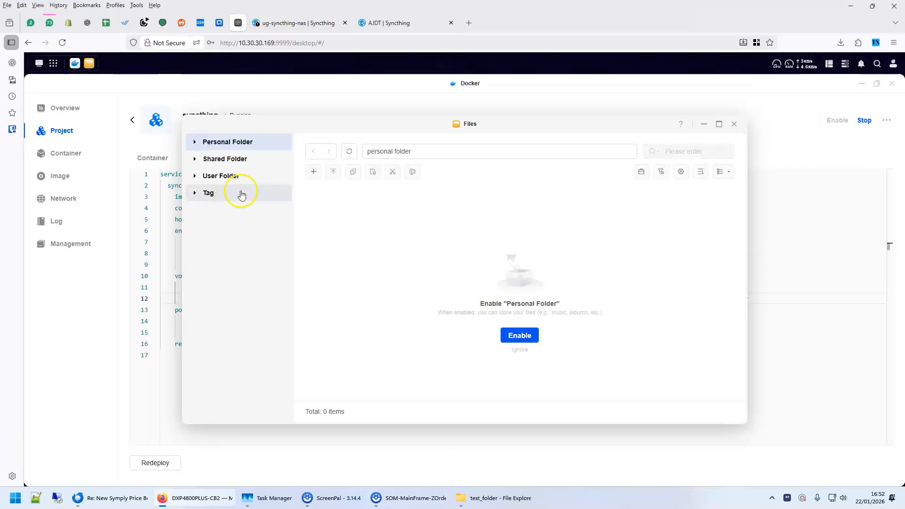
click(219, 160)
double_click(341, 259)
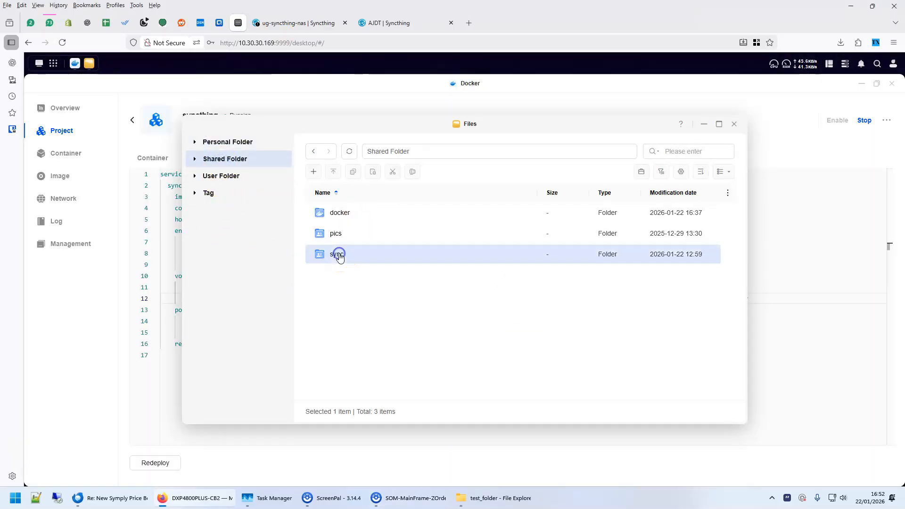
double_click(335, 238)
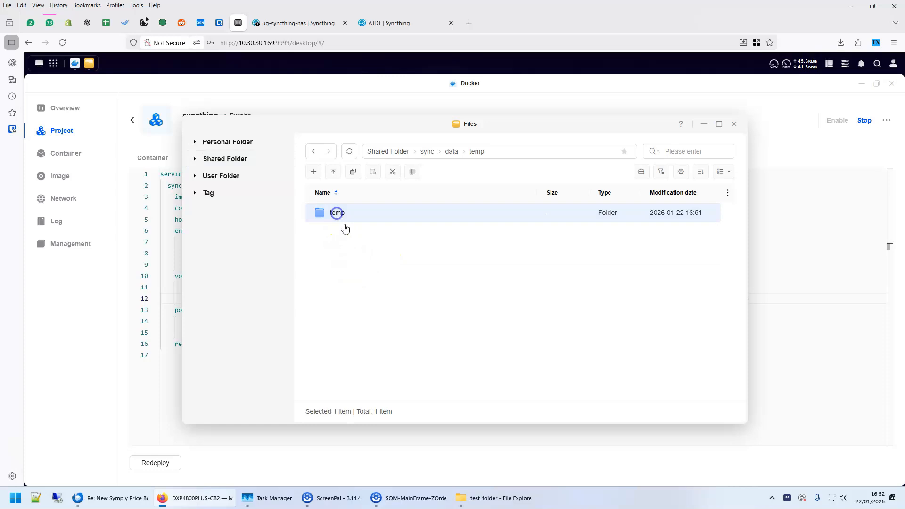
double_click(340, 235)
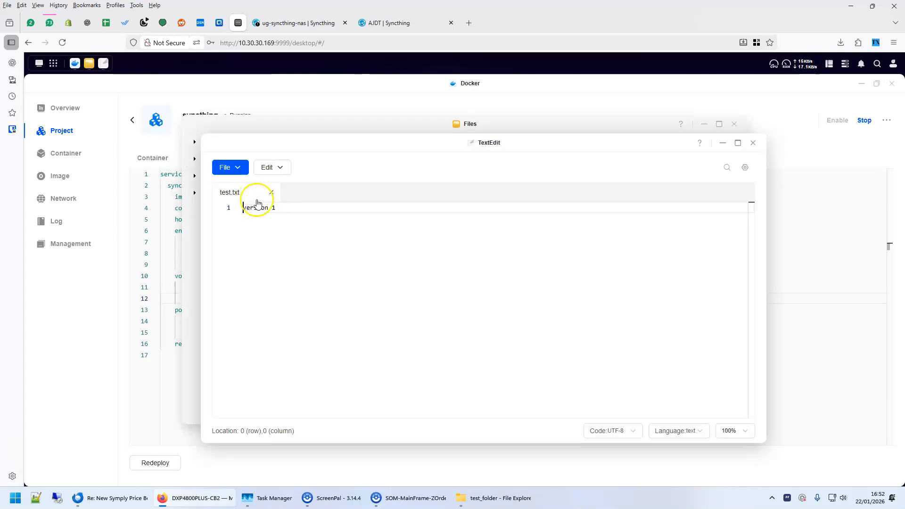
click(753, 143)
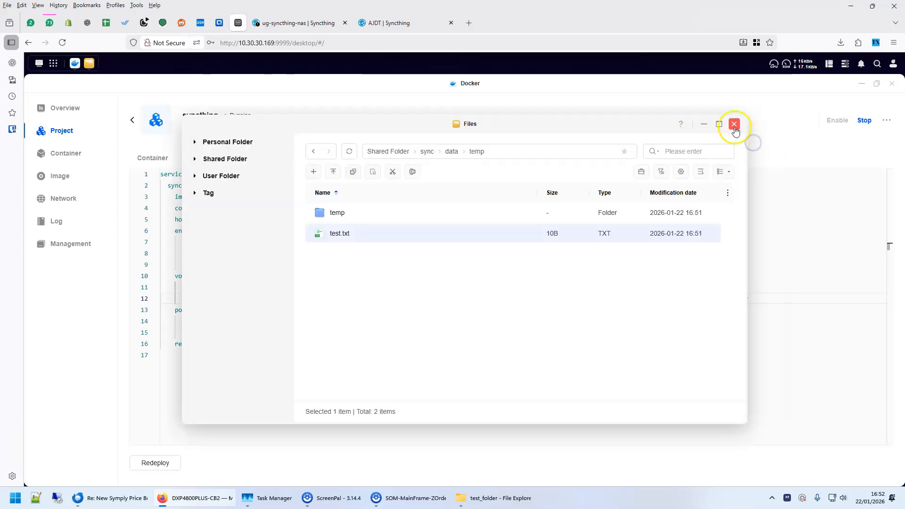
click(734, 124)
Open the File Versioning settings of the temp folder in the NAS's Syncthing
click(316, 21)
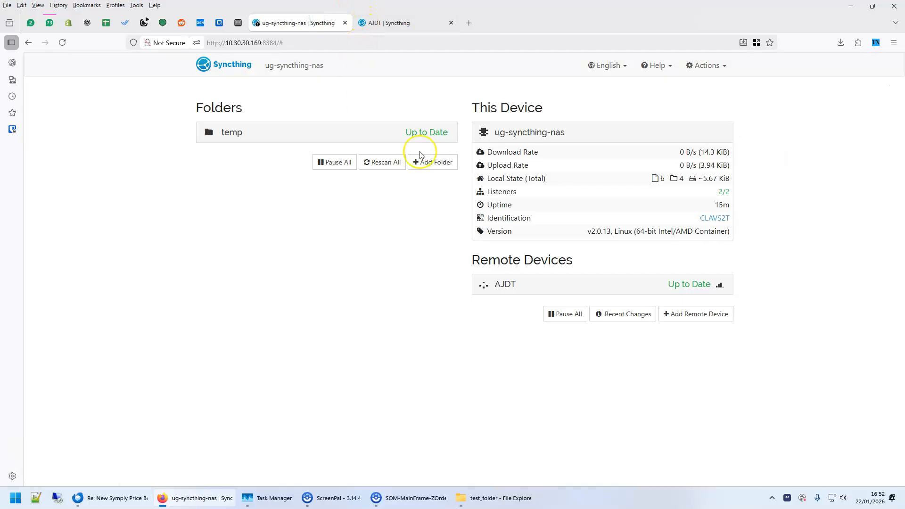
click(387, 24)
click(273, 26)
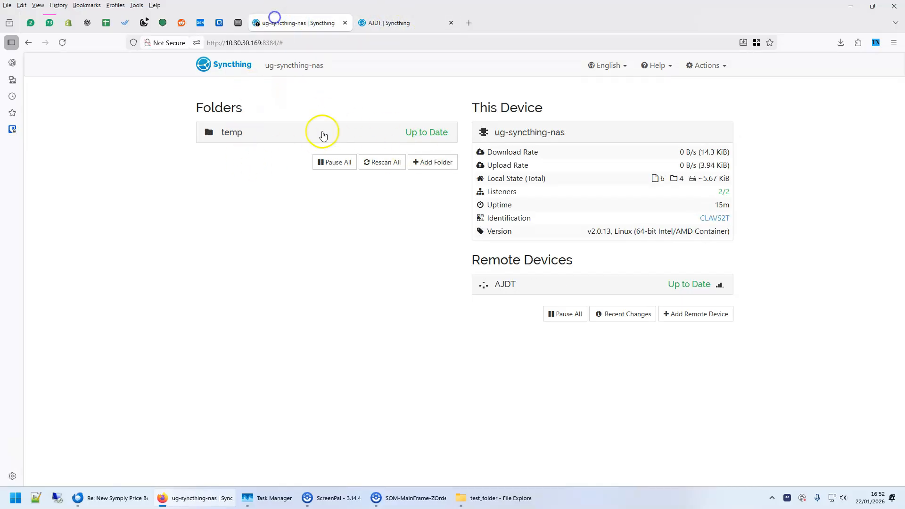
click(291, 137)
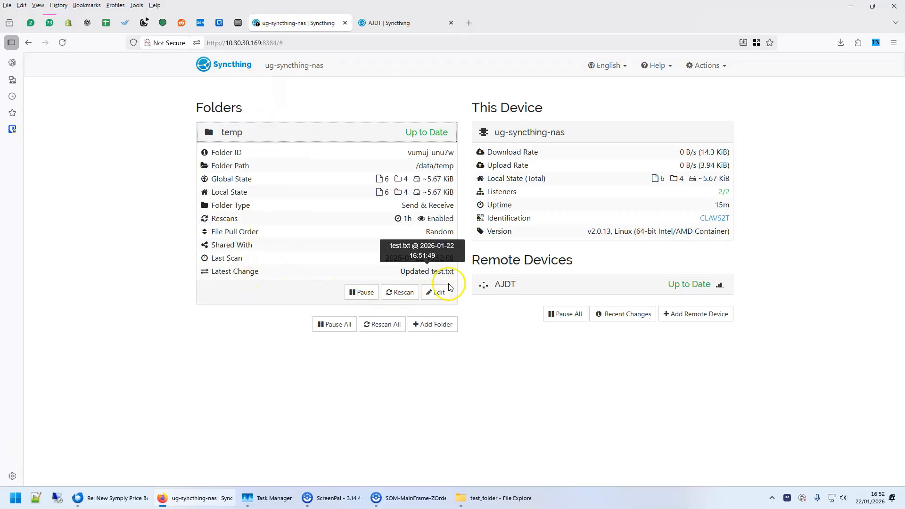
click(436, 292)
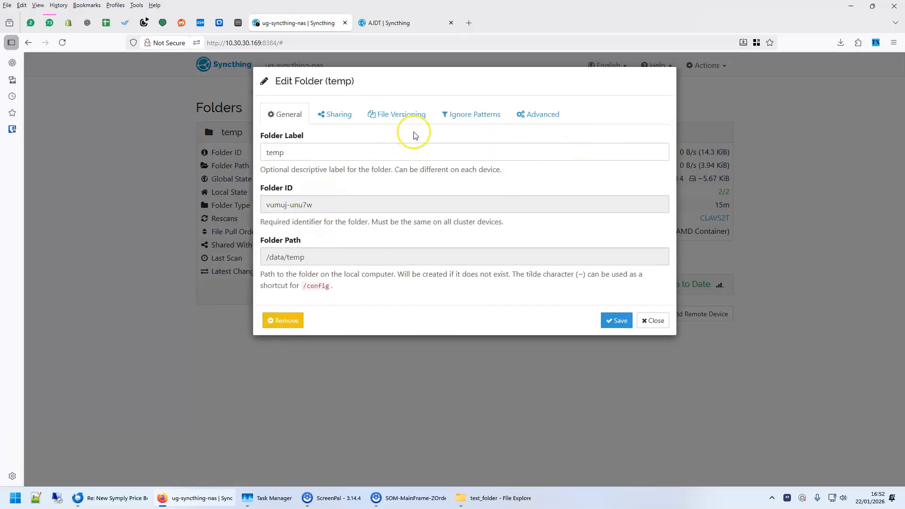
click(409, 116)
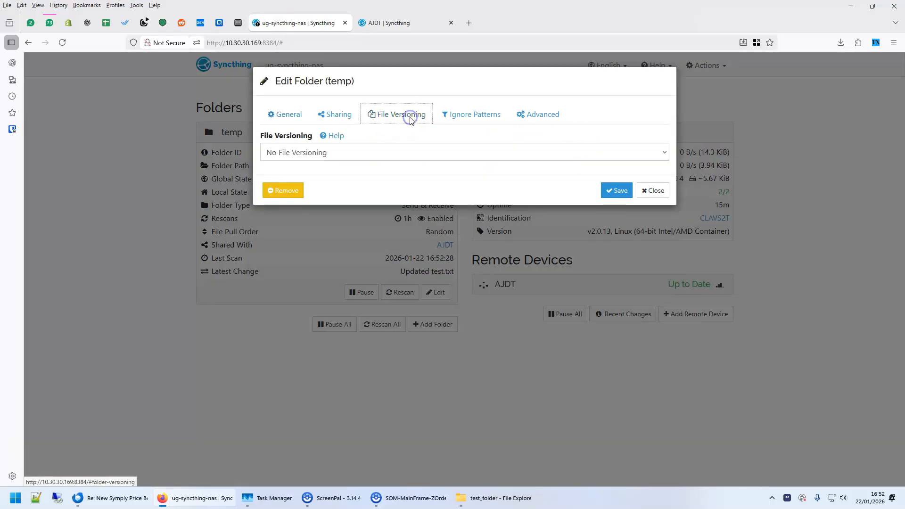
Try Trash Can File Versioning and Simple File Versioning on the temp folder and review the settings each offers, including Keep Versions
click(342, 156)
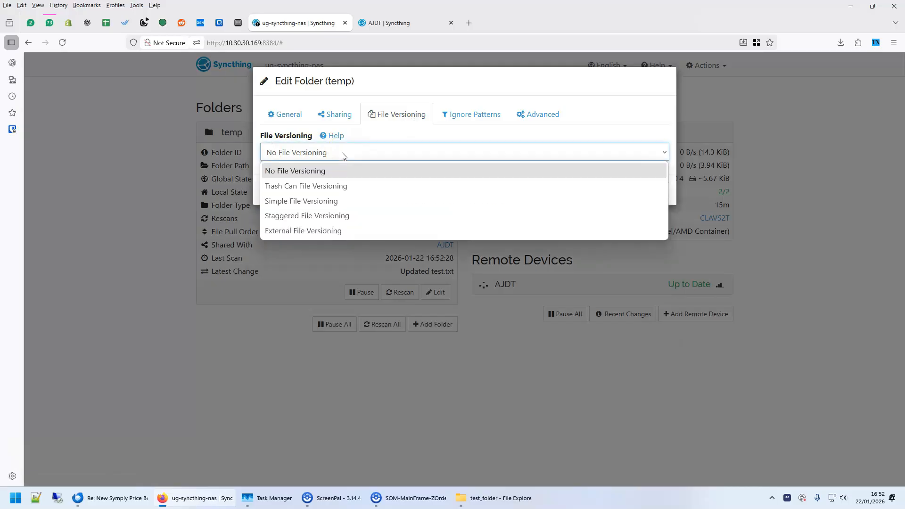
click(303, 184)
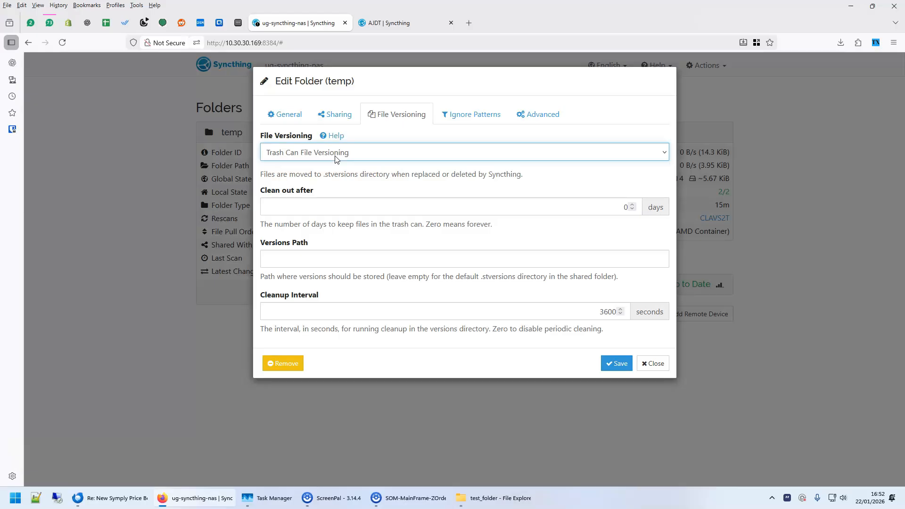
click(335, 159)
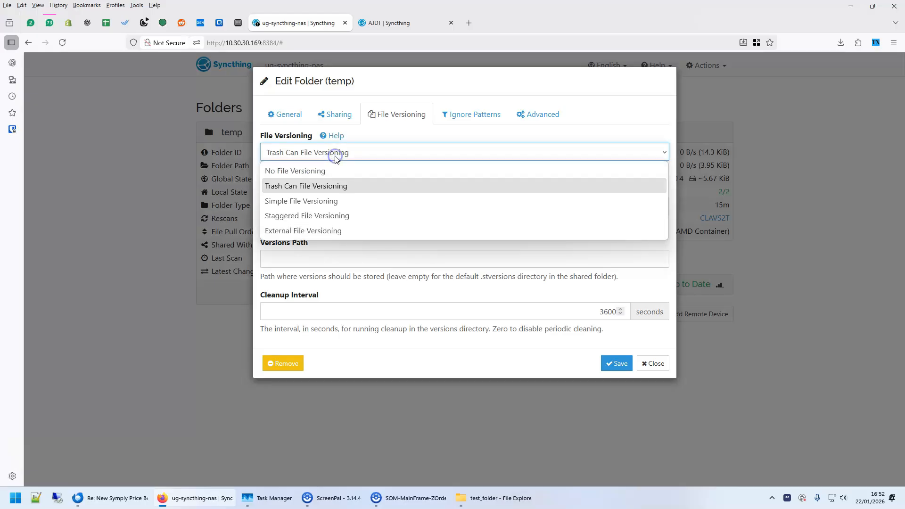
click(313, 202)
click(271, 259)
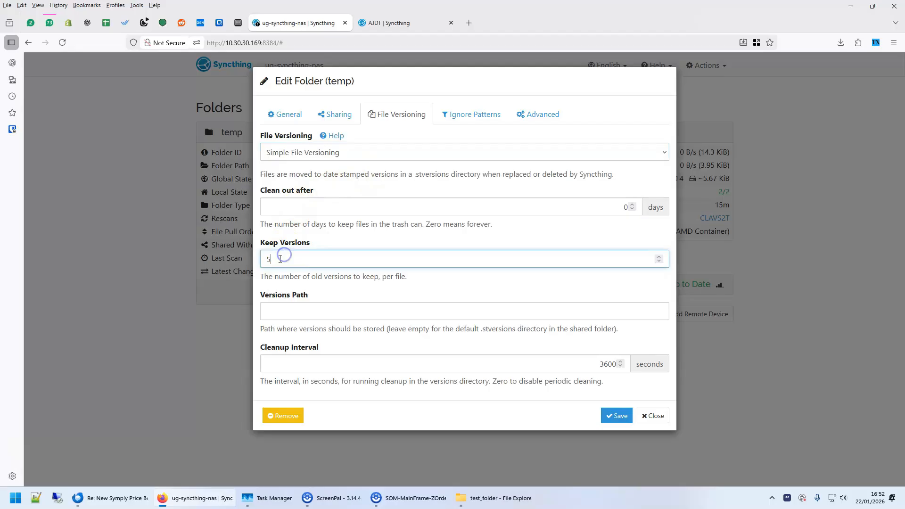
double_click(283, 260)
Set the temp folder's versioning method to Staggered File Versioning in the NAS's Syncthing
click(278, 151)
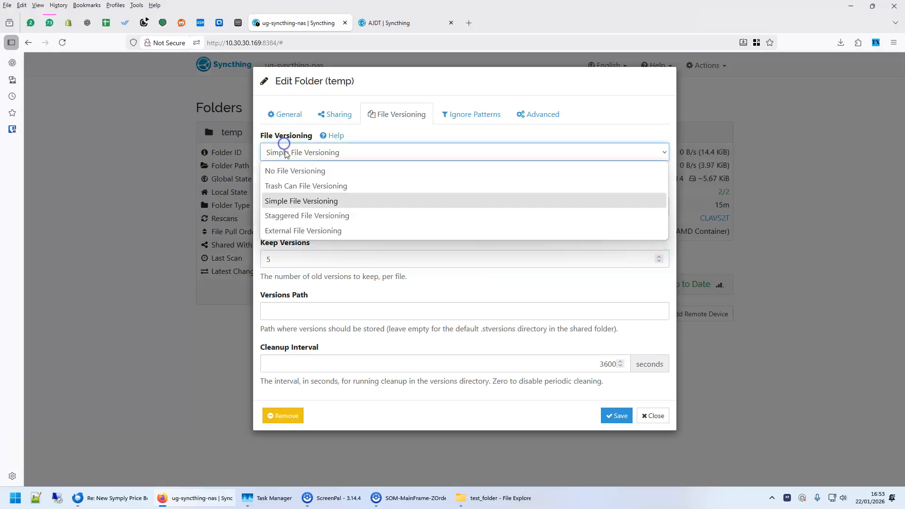
click(279, 216)
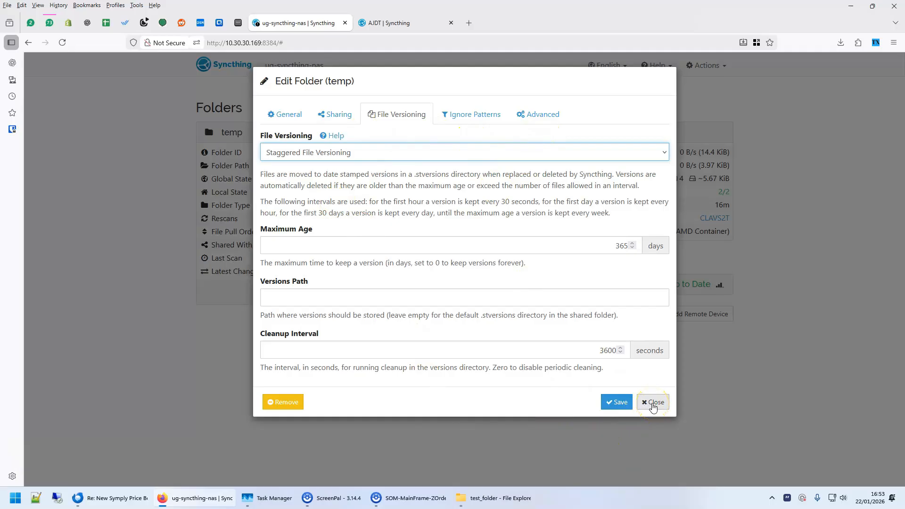
Try the Send Only folder type for temp on the NAS, set it to Receive Only instead and save the folder settings
click(535, 114)
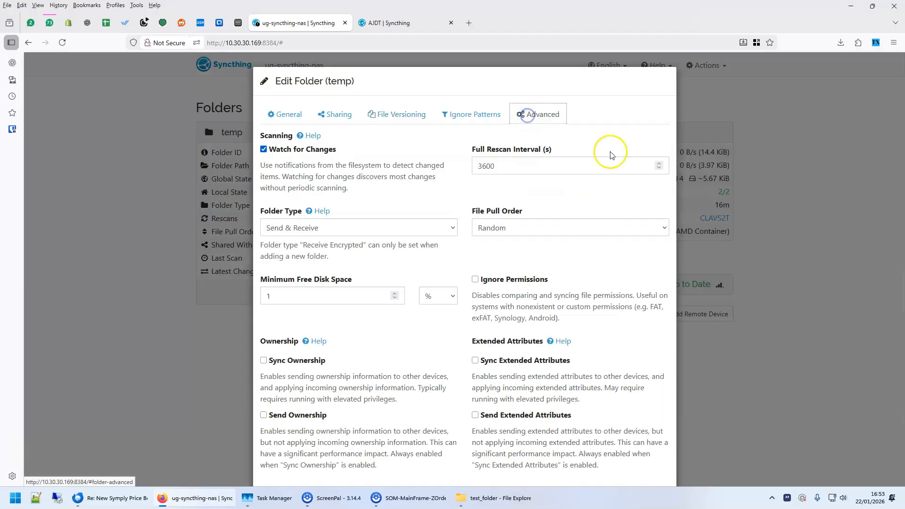
click(311, 231)
click(296, 259)
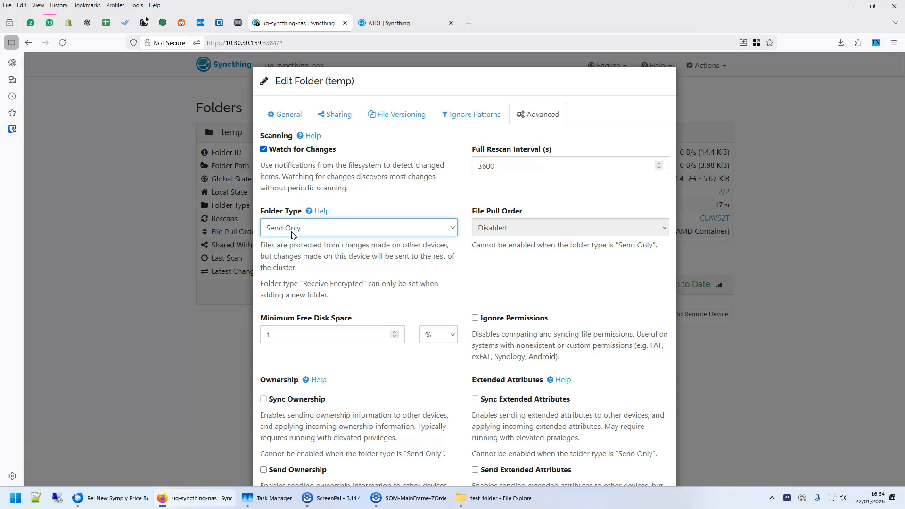
click(309, 232)
click(374, 228)
click(286, 277)
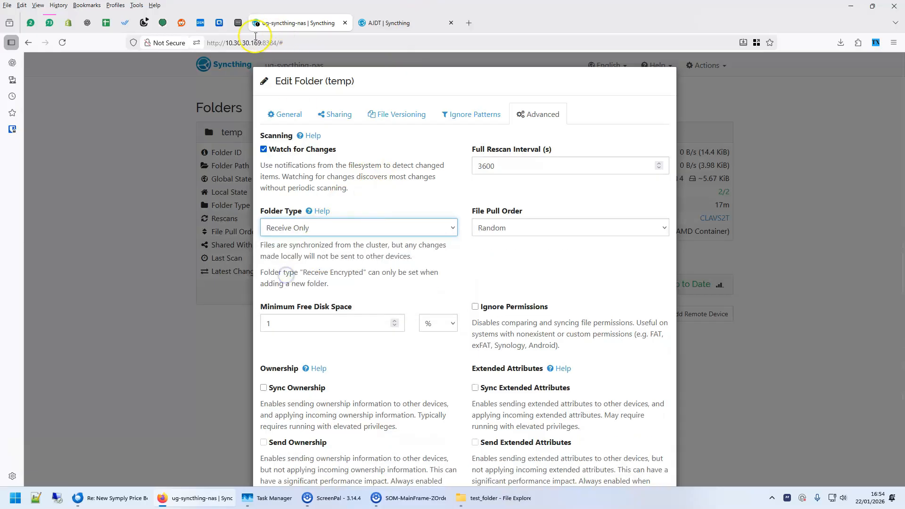
scroll(616, 377, down, 1)
click(618, 457)
Open the advanced settings of the temp folder in the Windows PC's Syncthing and set its folder type to Send Only
click(395, 23)
click(260, 125)
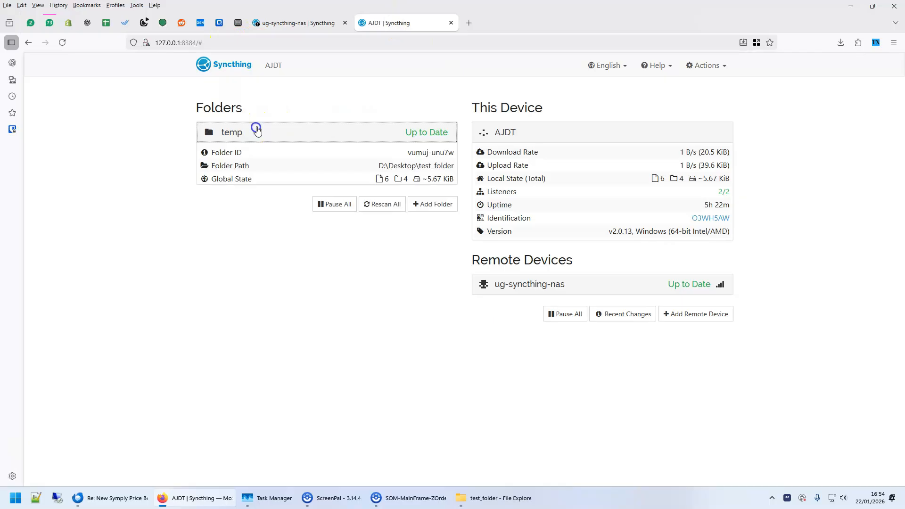
click(434, 279)
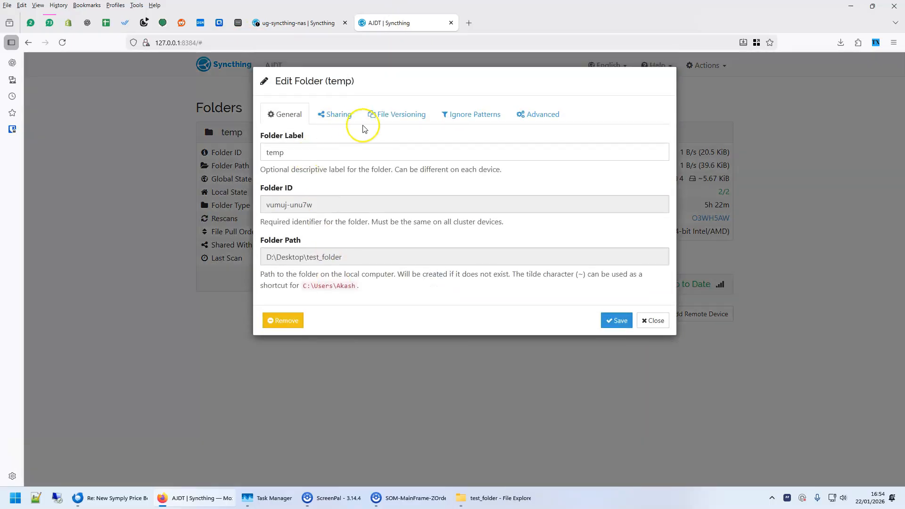
click(544, 115)
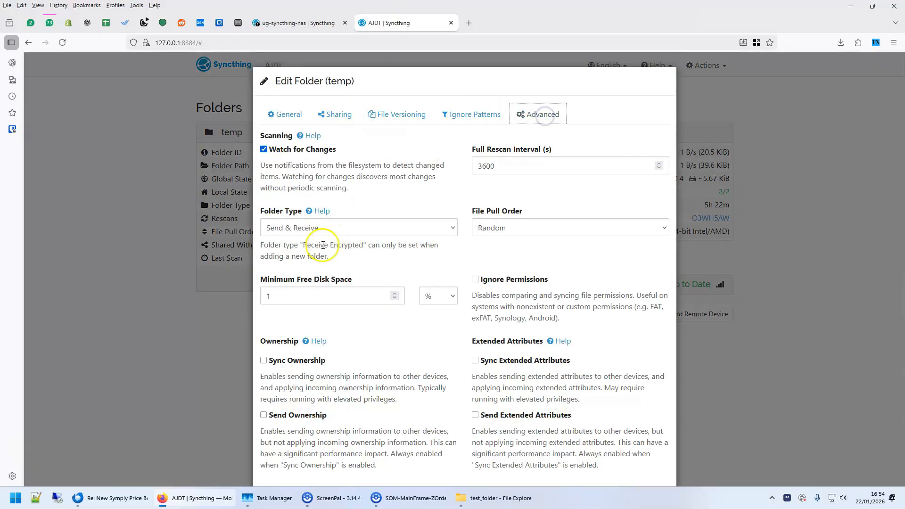
click(316, 230)
click(304, 262)
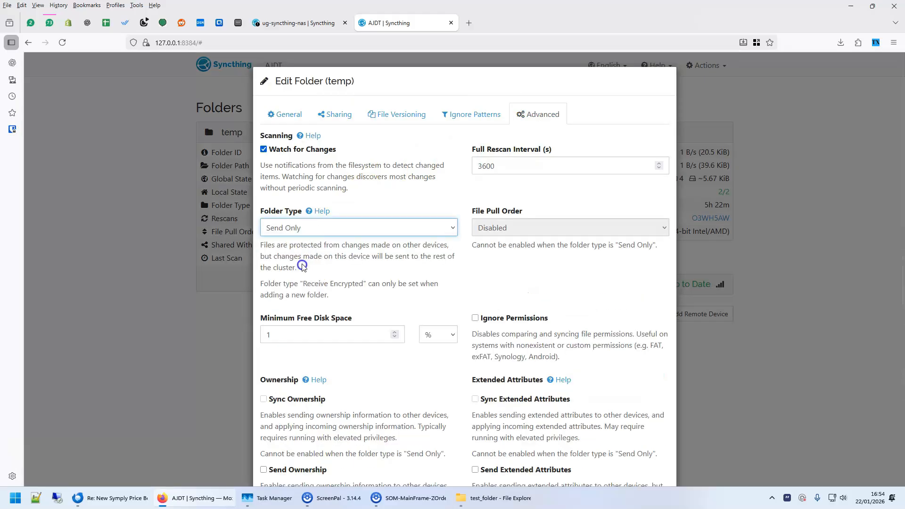
Try Receive Only as the PC's temp folder type and return to Send Only
click(307, 228)
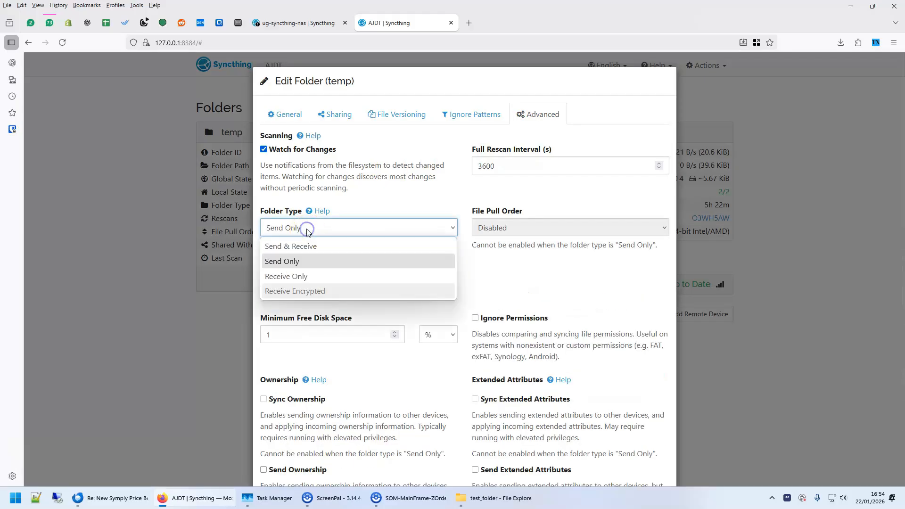
click(299, 278)
click(313, 228)
click(296, 263)
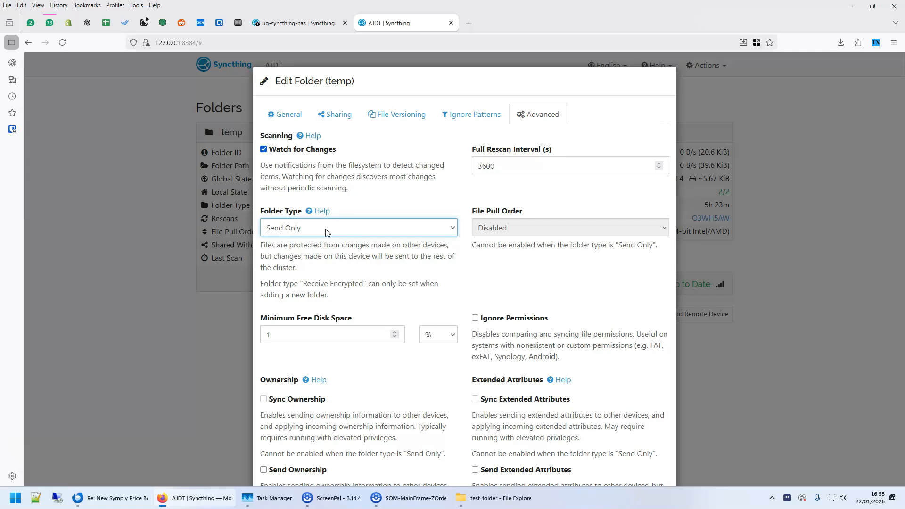
Review the folder type options Send & Receive, Send Only, Receive Only and Receive Encrypted, and close the list
click(325, 231)
click(302, 292)
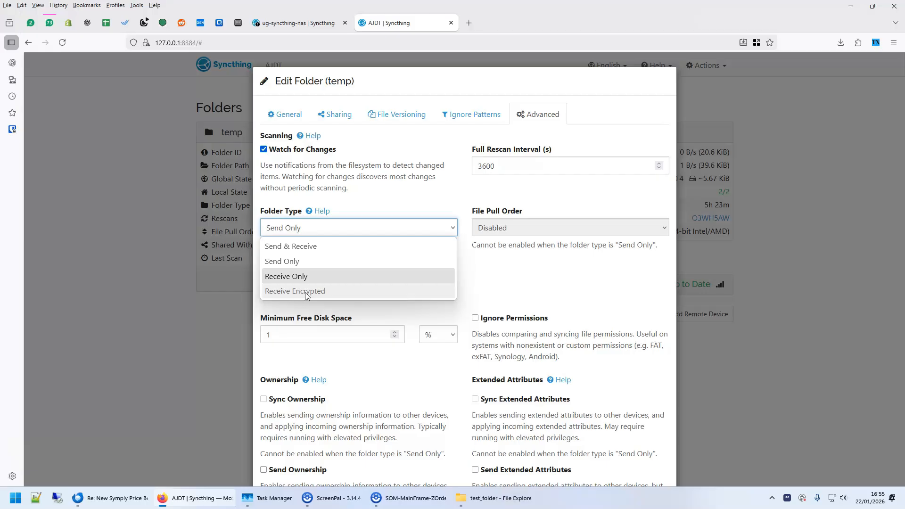
click(305, 292)
click(291, 250)
click(289, 262)
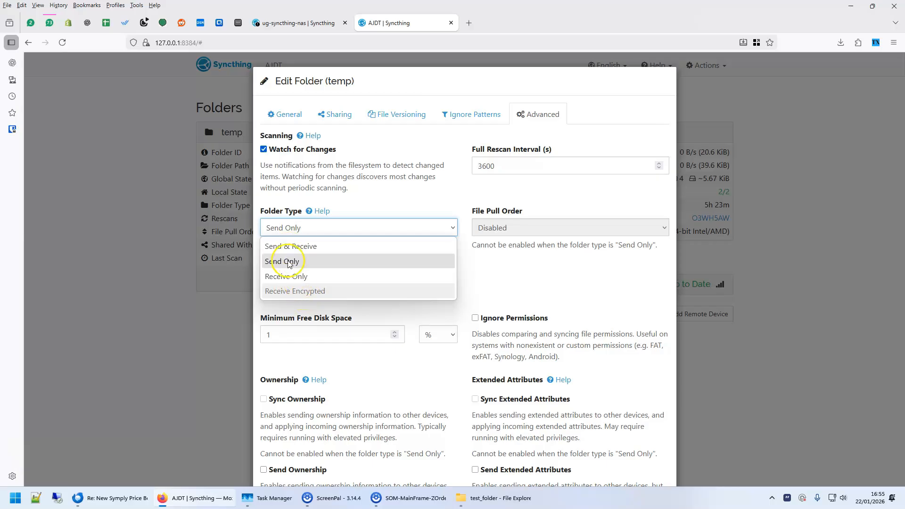
click(287, 262)
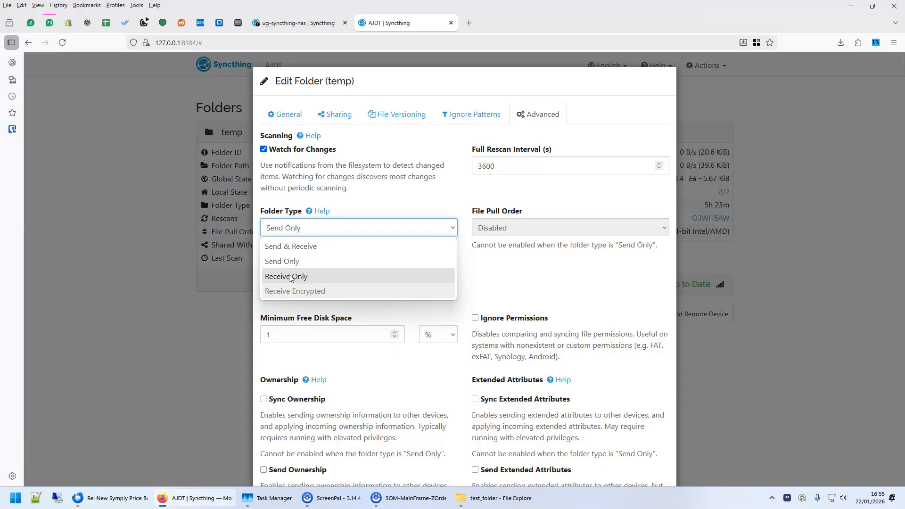
click(768, 340)
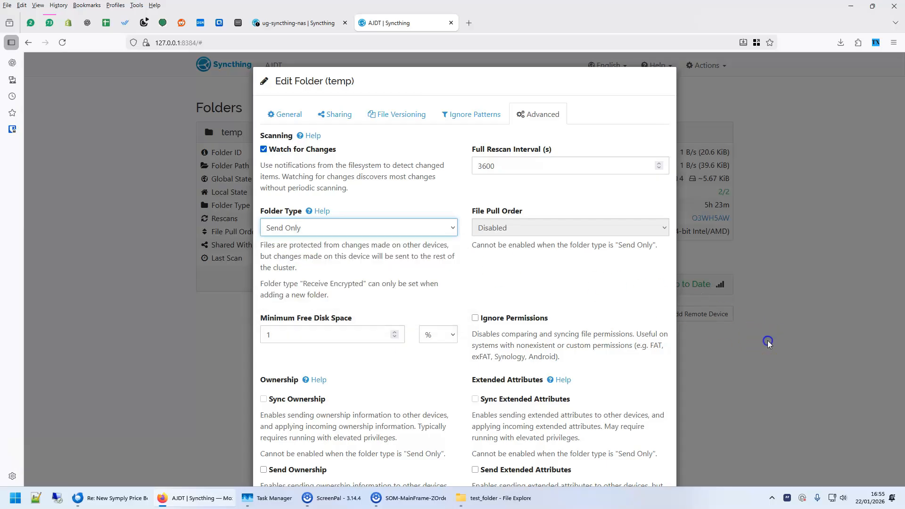